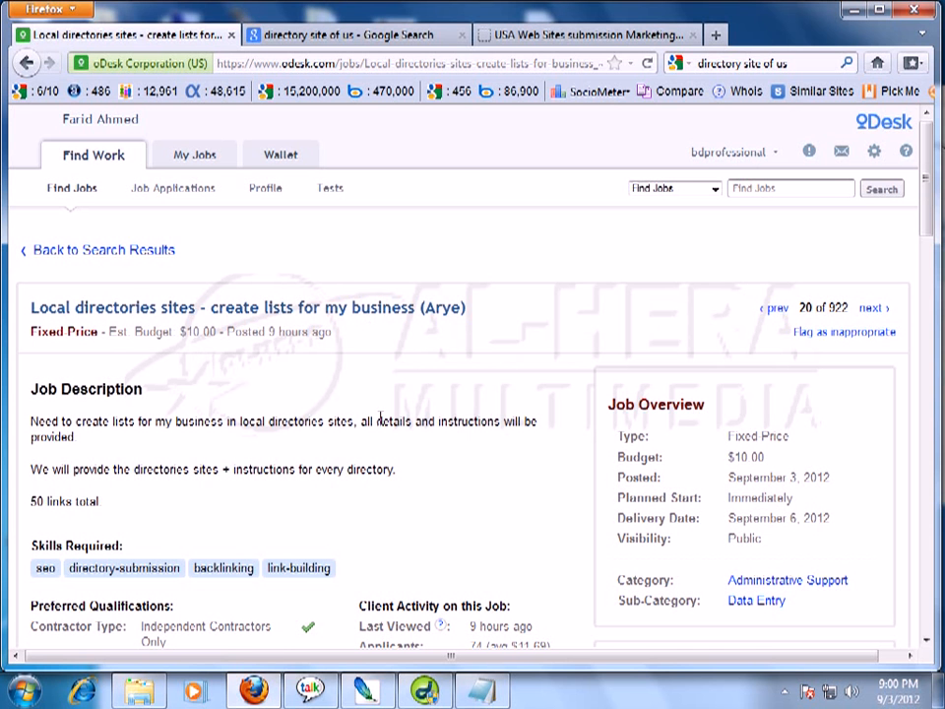
# Read the oDesk 'Local directories sites' job posting, then switch to the 'directory site of us' Google results.
pyautogui.moveTo(928, 186); pyautogui.dragTo(928, 224)
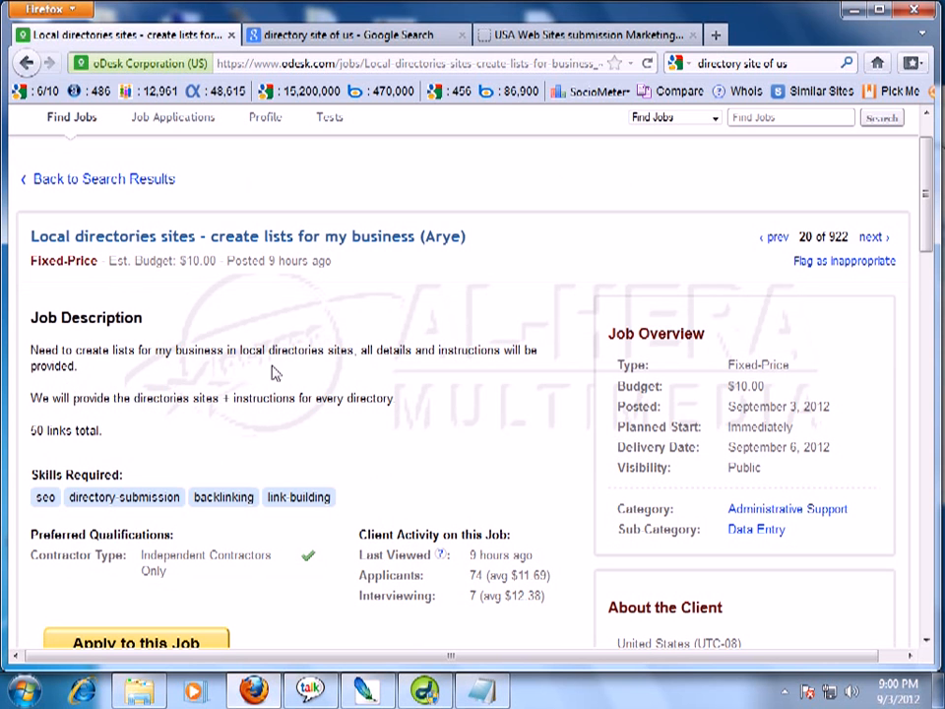
pyautogui.moveTo(239, 349); pyautogui.dragTo(354, 354)
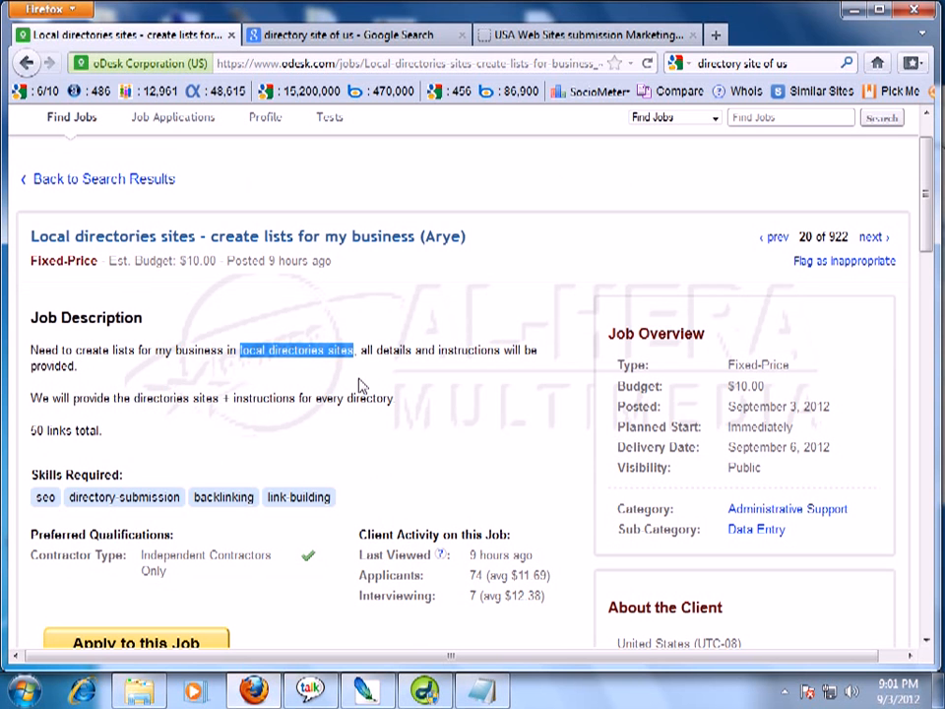
pyautogui.click(225, 400)
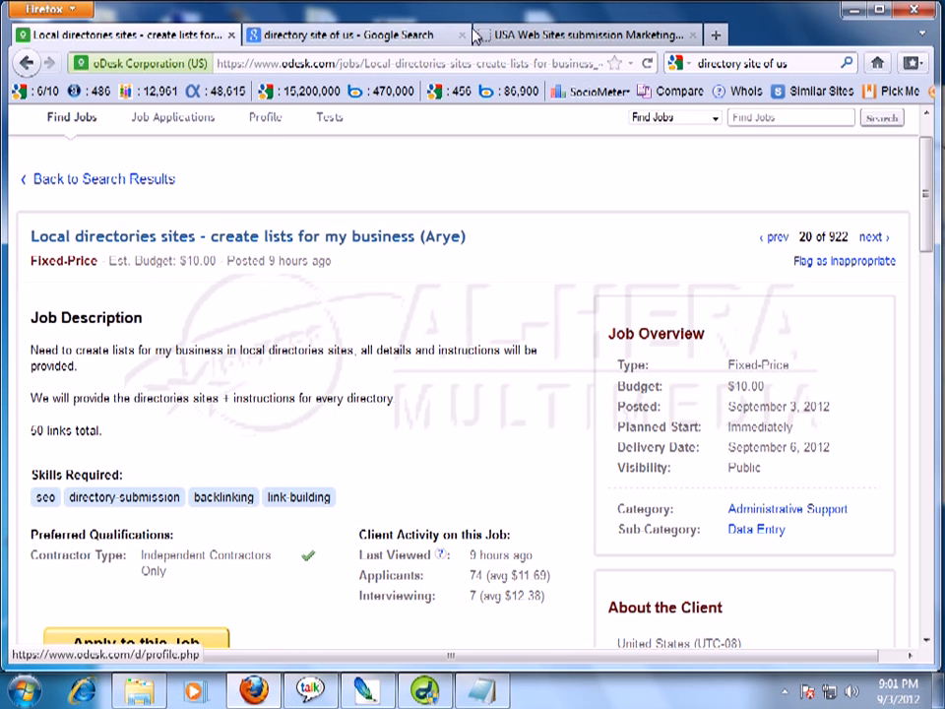
pyautogui.click(437, 41)
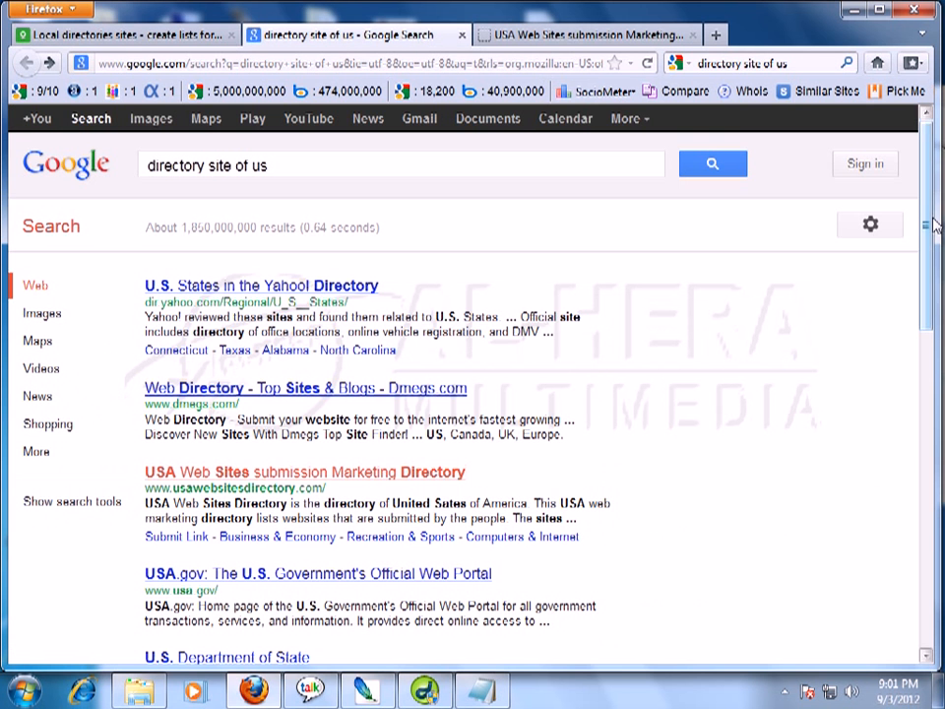
# Open the 'USA Web Sites submission Marketing Directory' result (usawebsitesdirectory.com).
pyautogui.moveTo(926, 248); pyautogui.dragTo(930, 197)
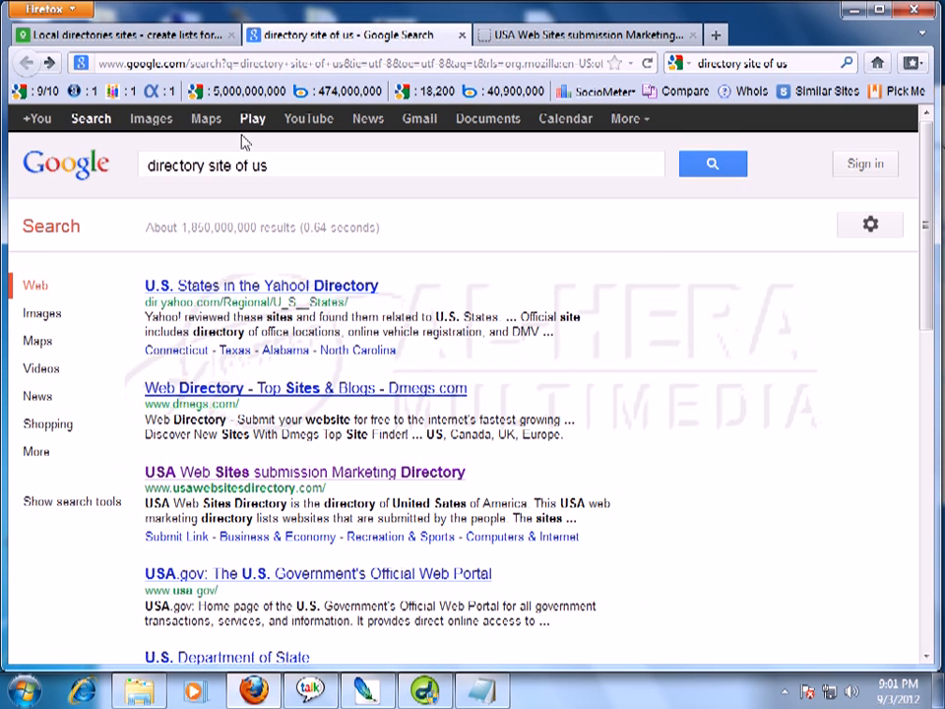
pyautogui.click(273, 165)
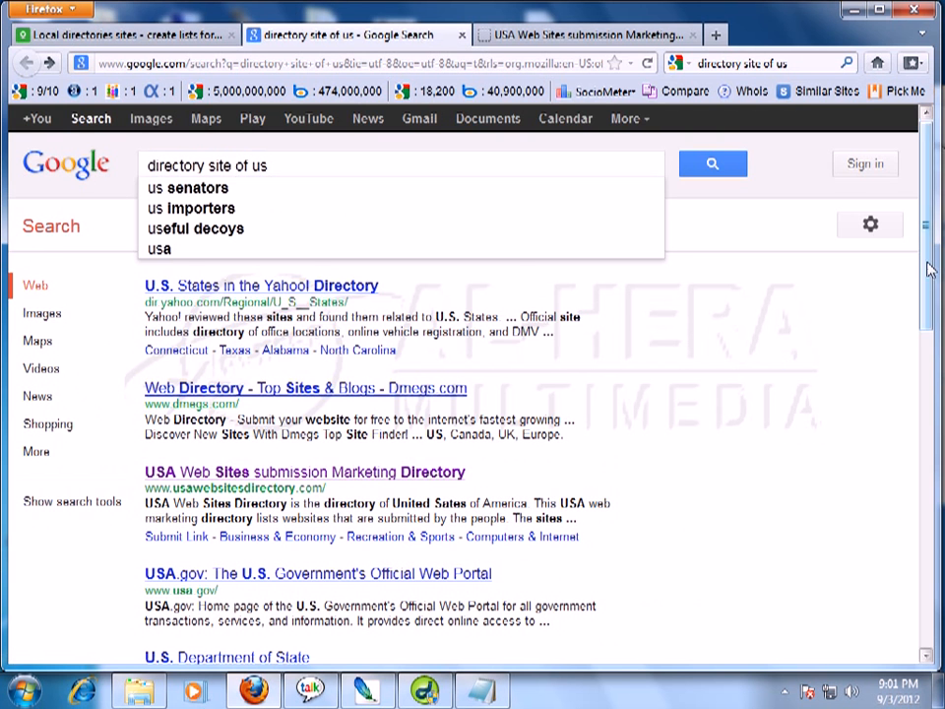
pyautogui.moveTo(928, 268); pyautogui.dragTo(929, 304)
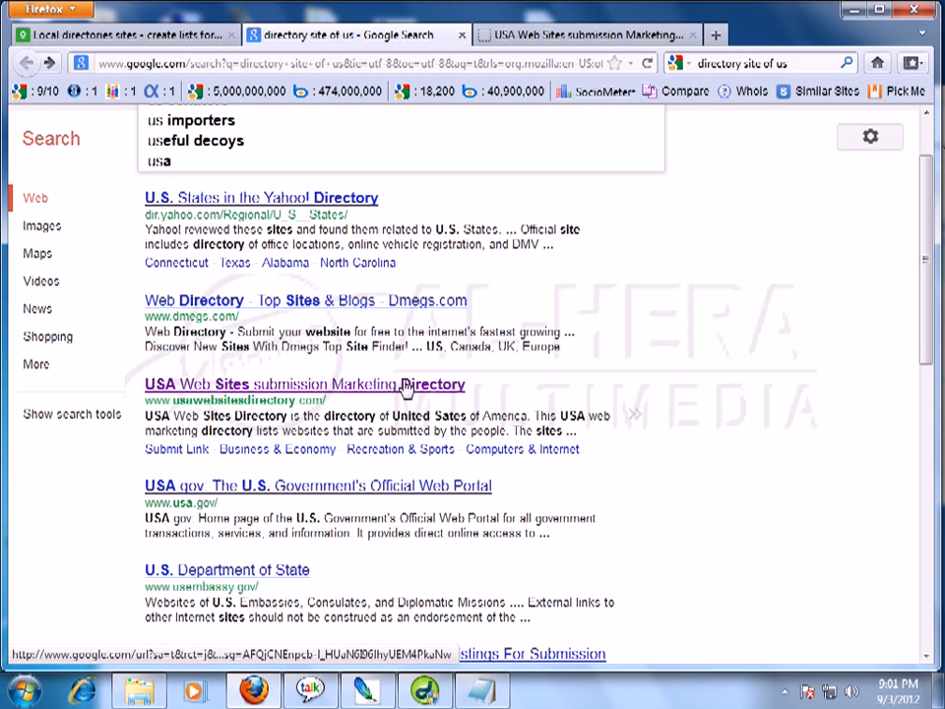
pyautogui.click(282, 386)
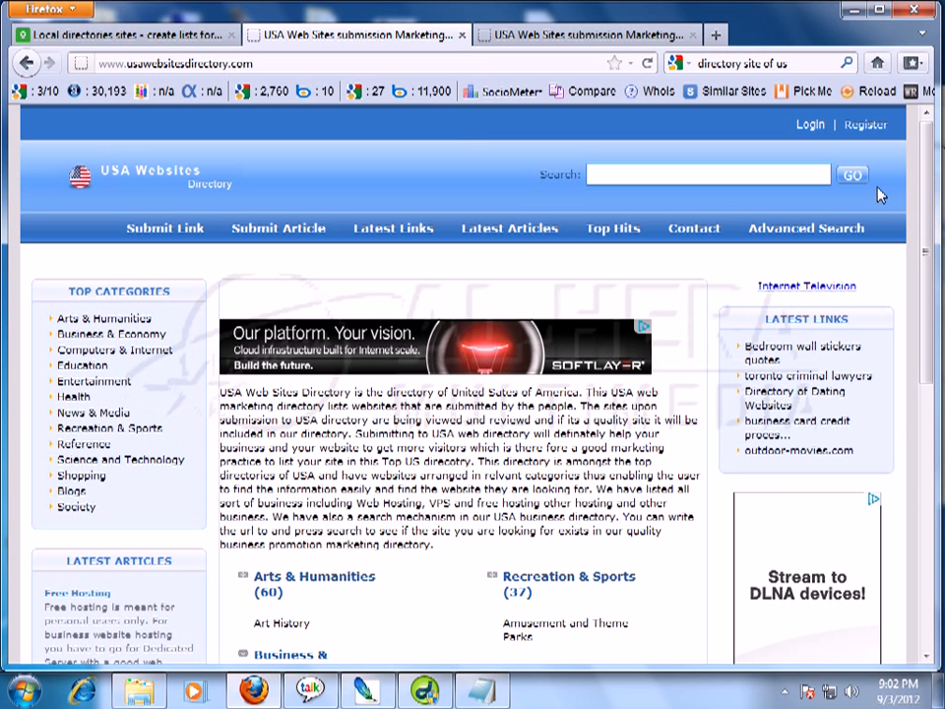
# Close the second USA Websites Directory tab, leaving the account-created confirmation page.
pyautogui.moveTo(928, 187)
pyautogui.mouseDown()
pyautogui.moveTo(930, 231)
pyautogui.moveTo(930, 205)
pyautogui.mouseUp()
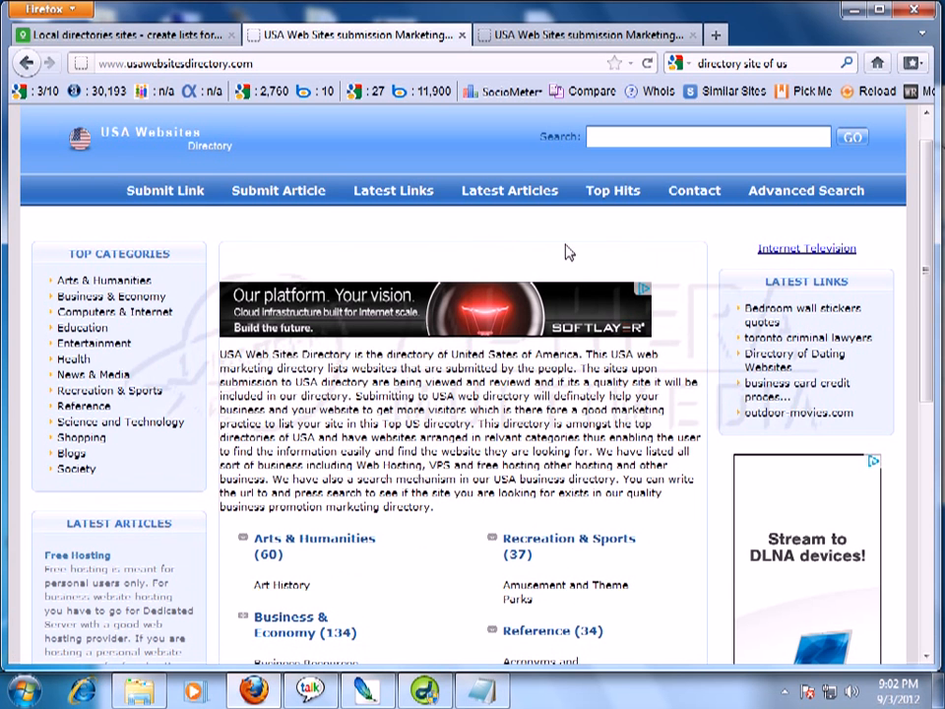
pyautogui.moveTo(928, 245); pyautogui.dragTo(928, 203)
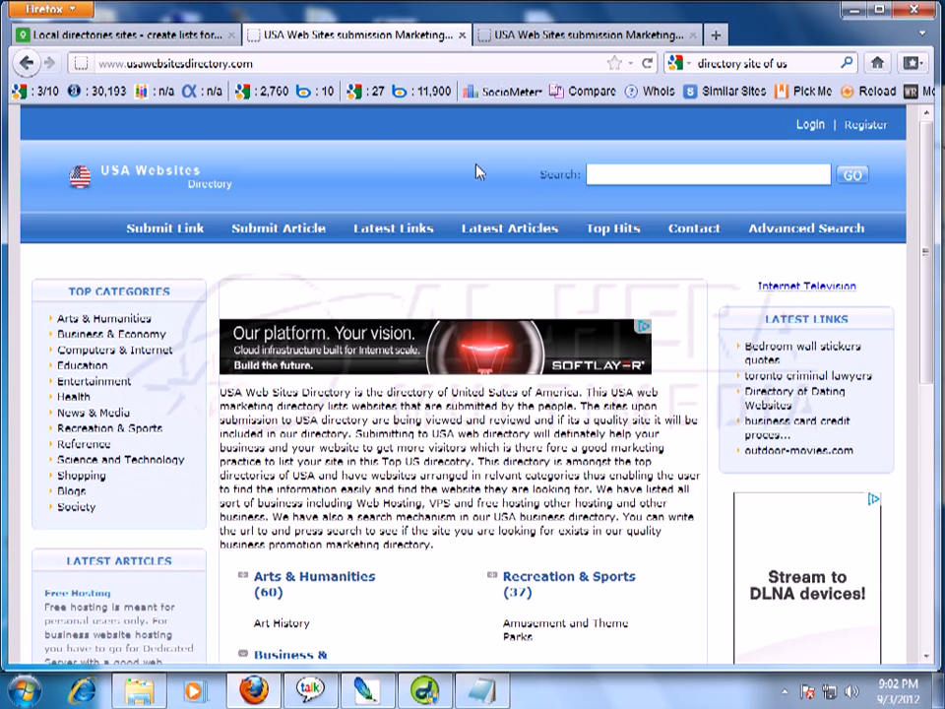
pyautogui.click(463, 37)
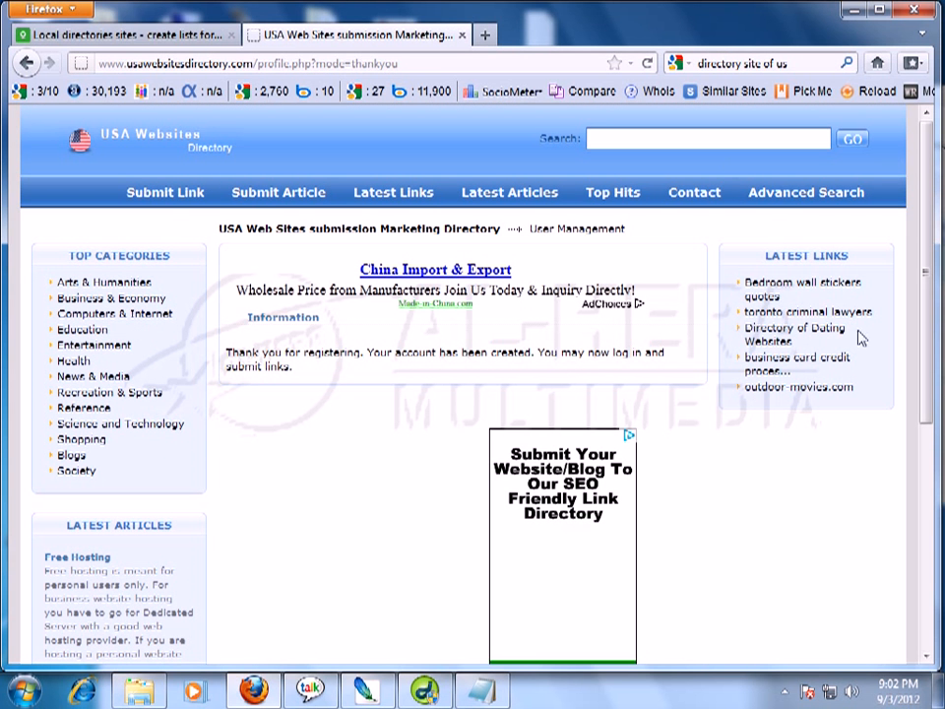
pyautogui.moveTo(931, 236)
pyautogui.mouseDown()
pyautogui.moveTo(937, 290)
pyautogui.moveTo(940, 206)
pyautogui.moveTo(941, 349)
pyautogui.moveTo(943, 244)
pyautogui.mouseUp()
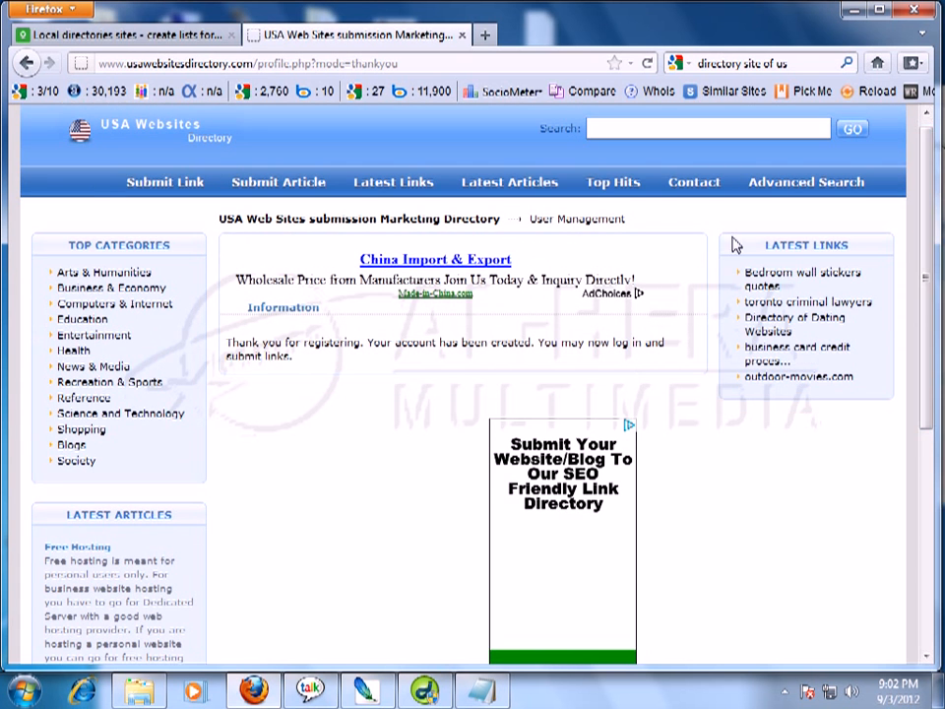
# Browse to Computers & Internet > Multimedia and open its Submit Link page.
pyautogui.click(129, 308)
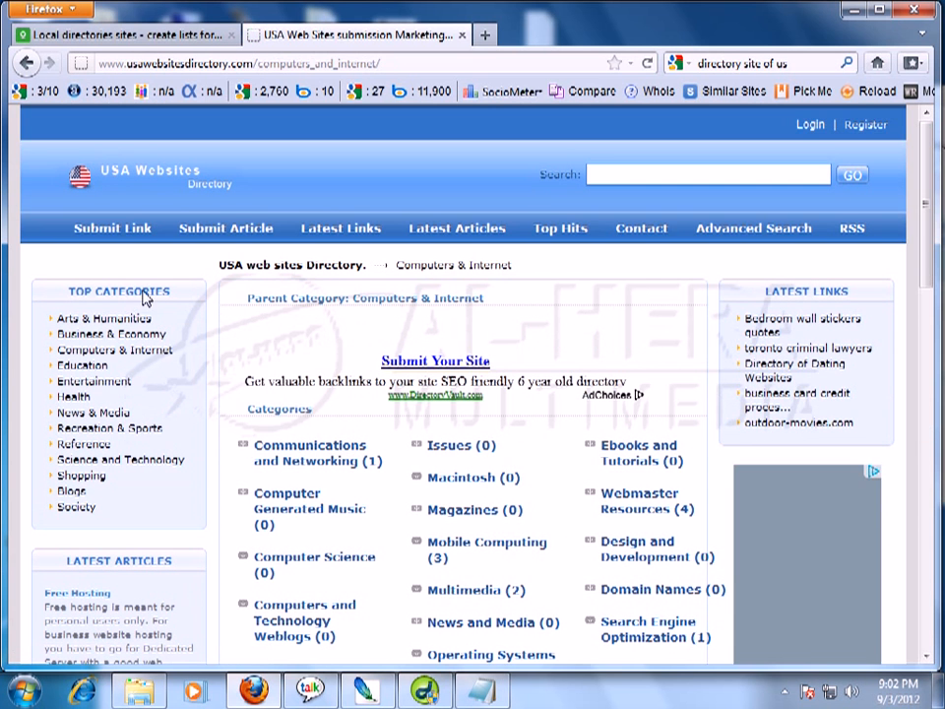
pyautogui.moveTo(932, 229)
pyautogui.mouseDown()
pyautogui.moveTo(926, 473)
pyautogui.moveTo(928, 325)
pyautogui.moveTo(943, 245)
pyautogui.mouseUp()
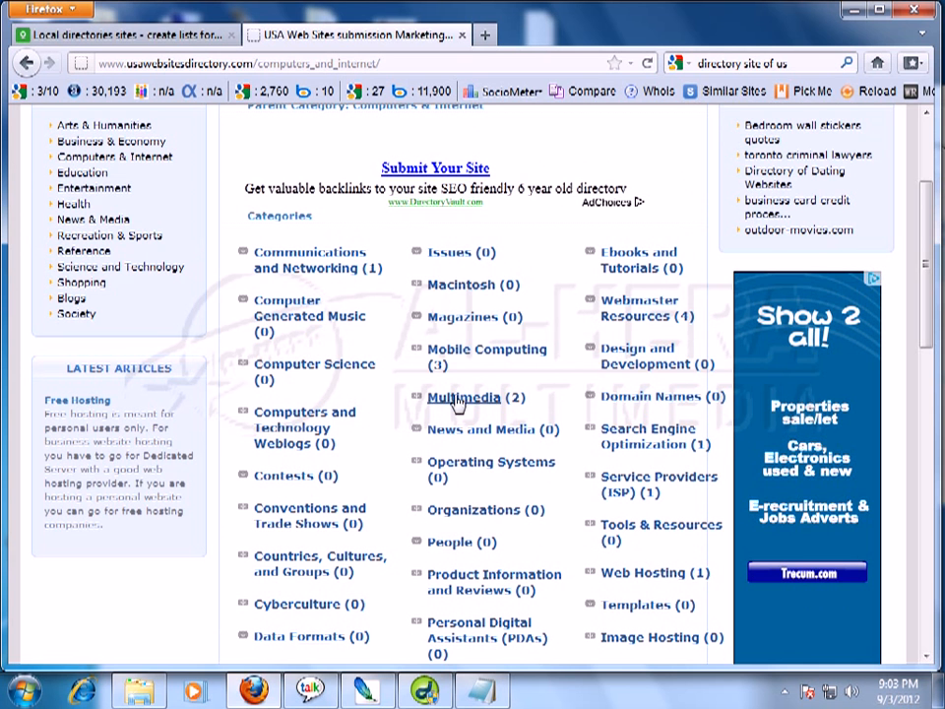
pyautogui.click(457, 401)
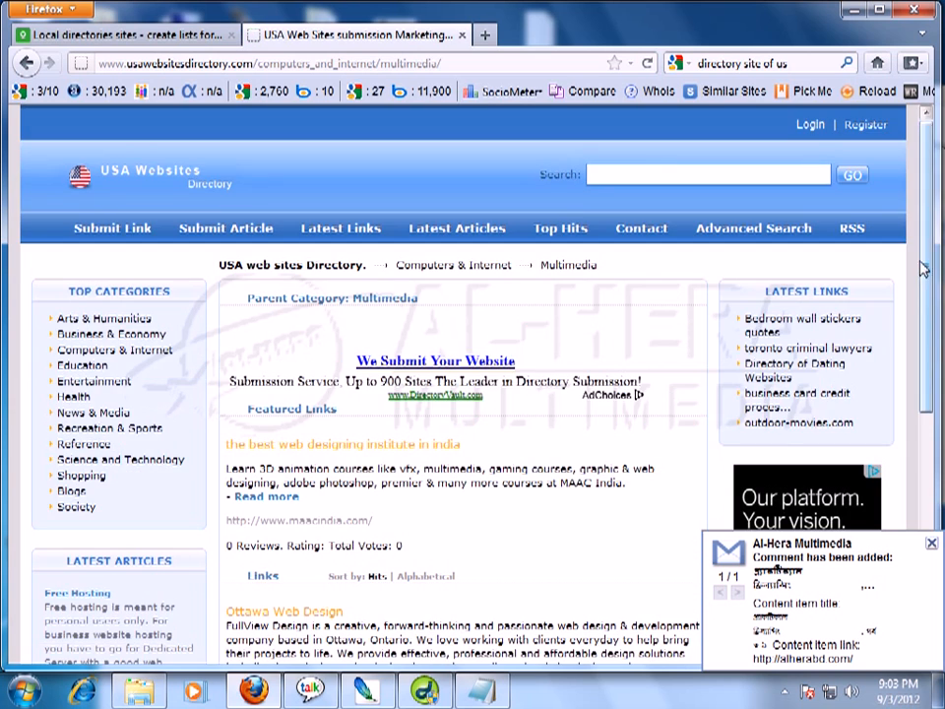
pyautogui.moveTo(924, 275); pyautogui.dragTo(919, 305)
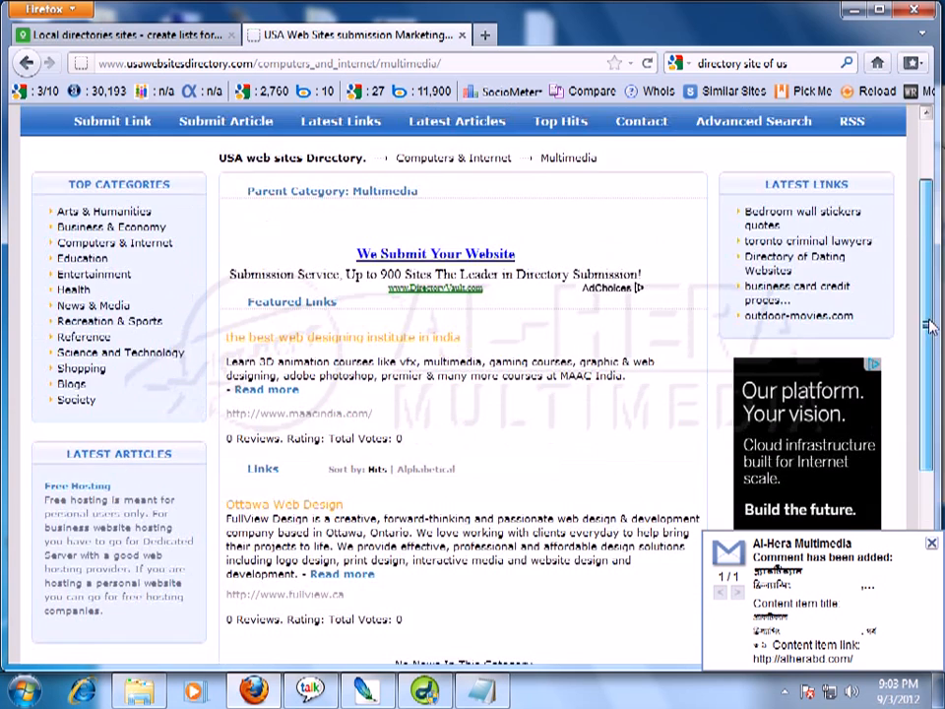
pyautogui.scroll(1, 919, 305)
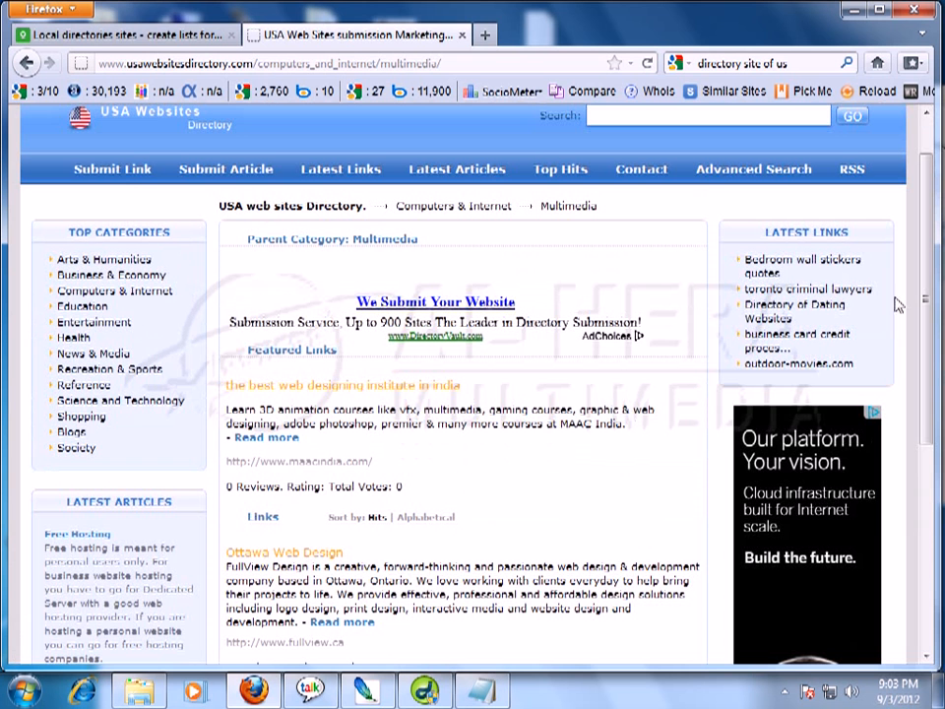
pyautogui.click(122, 176)
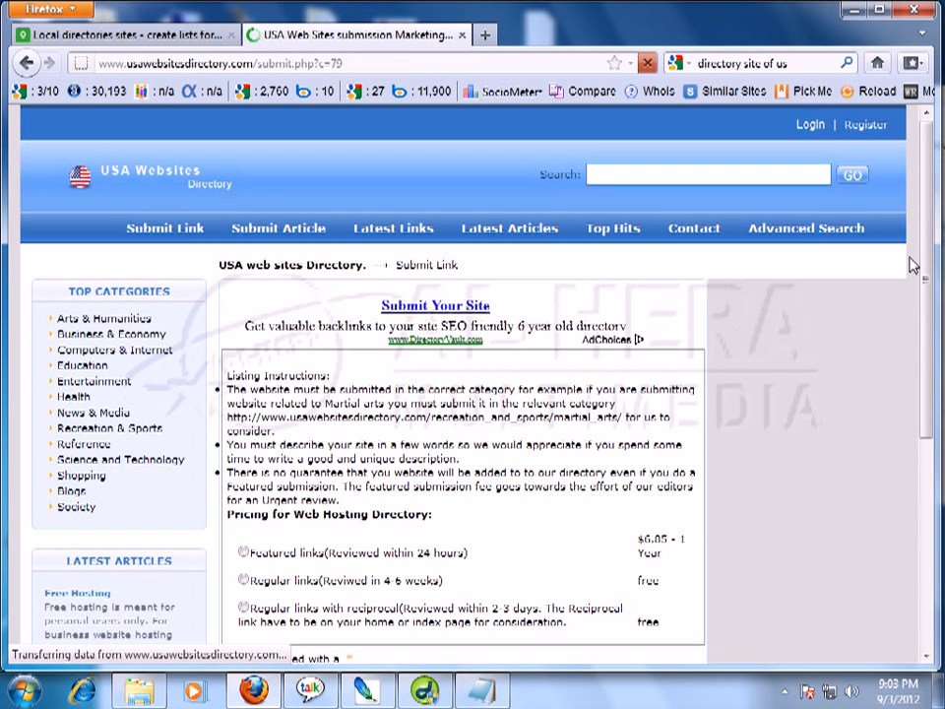
# Select the free 'Regular links with reciprocal' listing option, reviewed within 2-3 days.
pyautogui.scroll(-4, 924, 246)
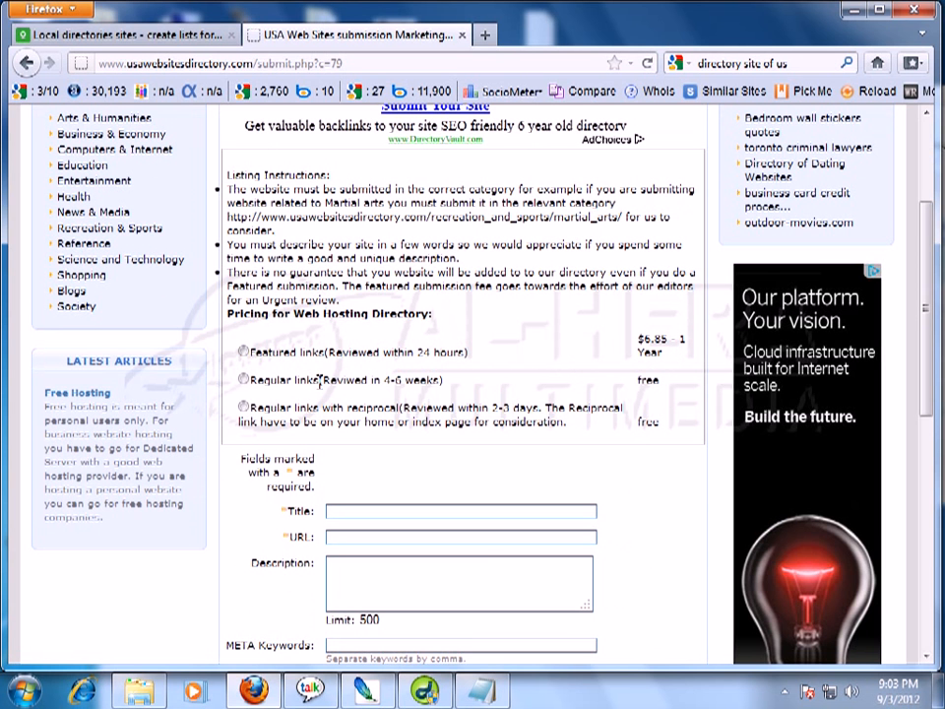
pyautogui.moveTo(385, 382); pyautogui.dragTo(476, 388)
pyautogui.click(468, 389)
pyautogui.click(253, 406)
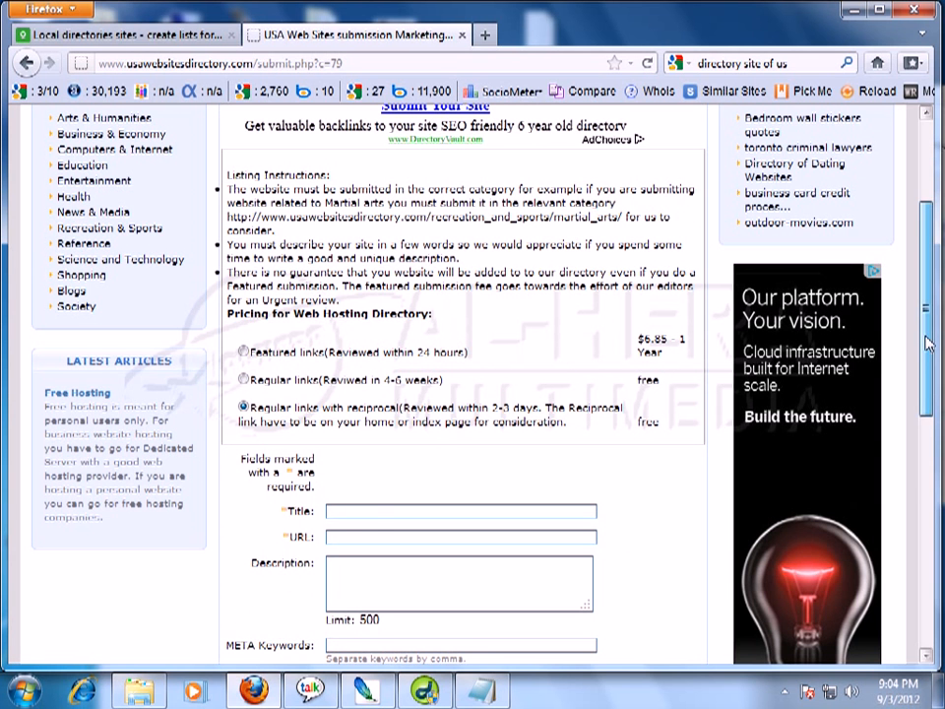
pyautogui.moveTo(927, 341); pyautogui.dragTo(939, 425)
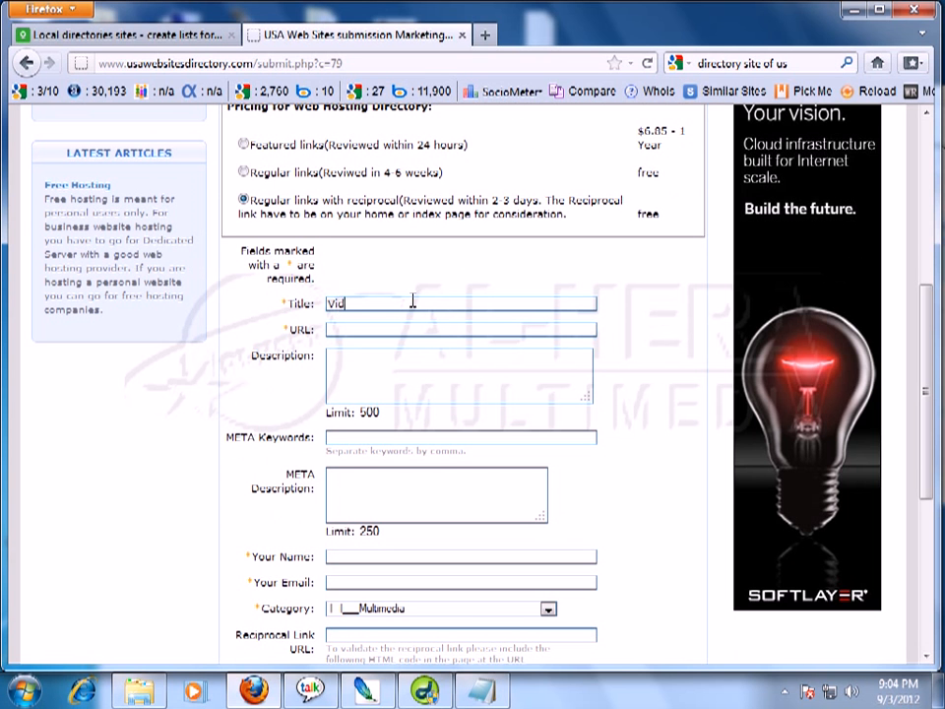
# Enter the site title and web address, and paste in the site description.
pyautogui.write('eo learning')
pyautogui.write('in Bo')
pyautogui.press('BackSpace')
pyautogui.press('BackSpace')
pyautogui.press('BackSpace')
pyautogui.write('www.alherabd.com')
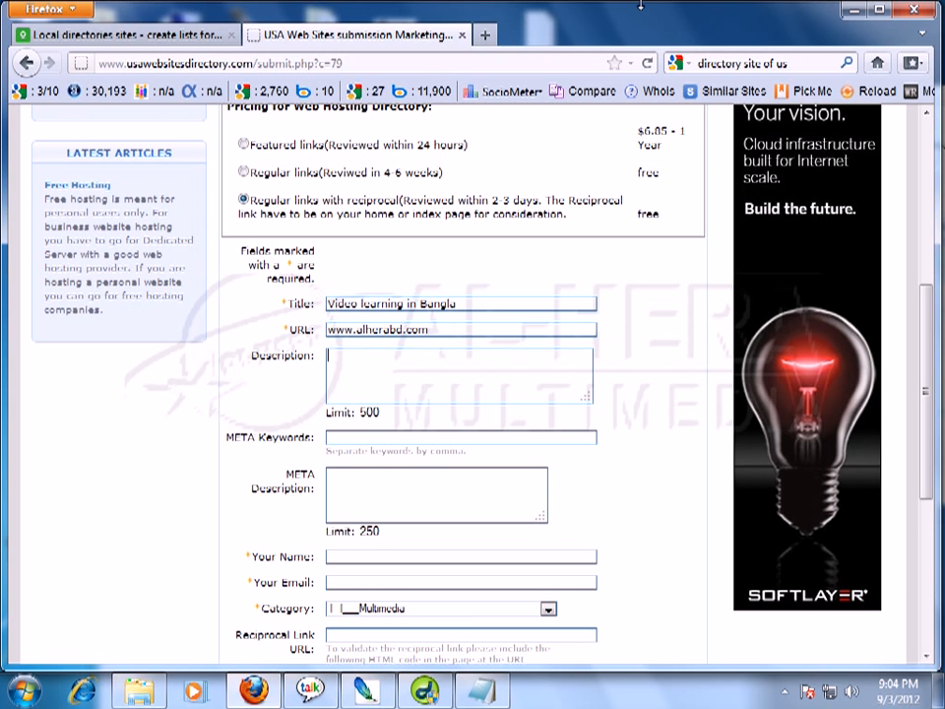
pyautogui.click(396, 374)
pyautogui.write('The largest video tutorial site about seo, web design, money making etc.')
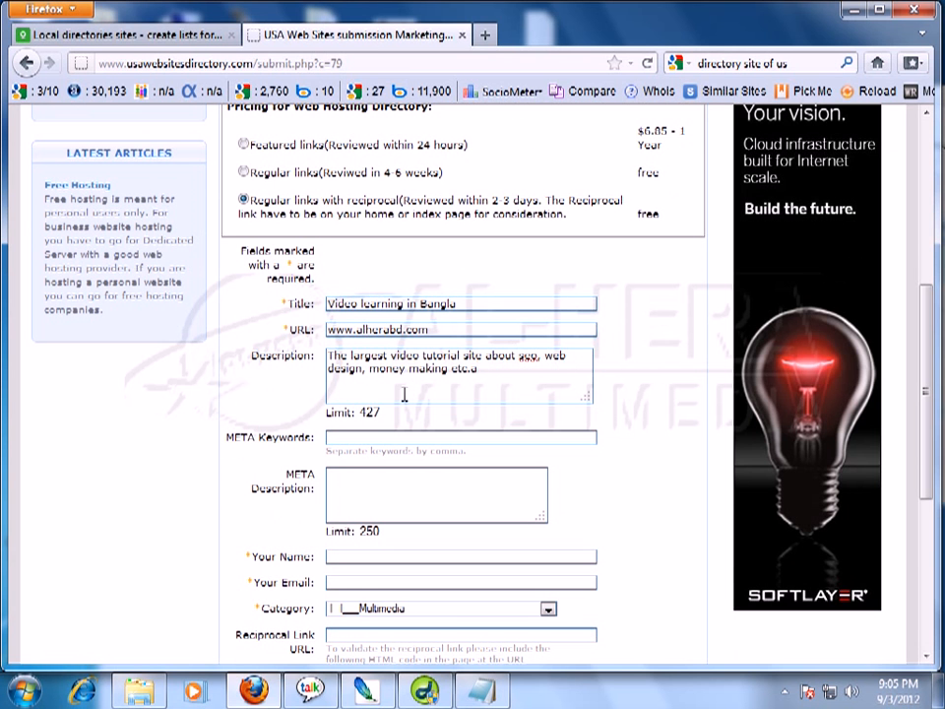
pyautogui.press('BackSpace')
# Fill META Keywords with 'video tutorial, seo, web design' copied from the description.
pyautogui.click(357, 436)
pyautogui.moveTo(392, 356); pyautogui.dragTo(463, 354)
pyautogui.hotkey('ctrl', 'c')
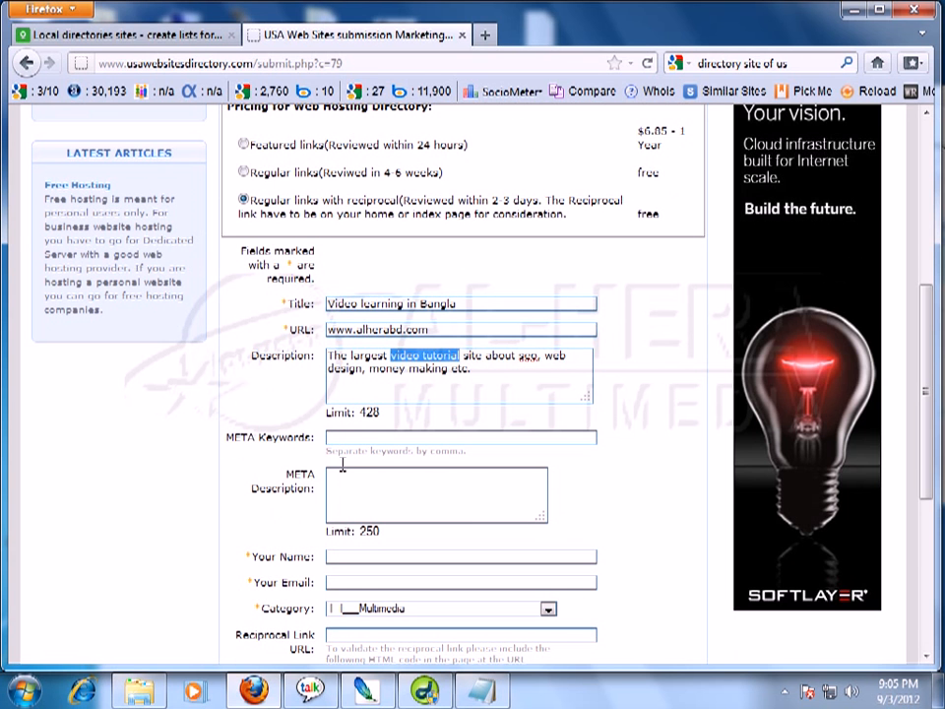
pyautogui.click(411, 439)
pyautogui.hotkey('ctrl', 'v')
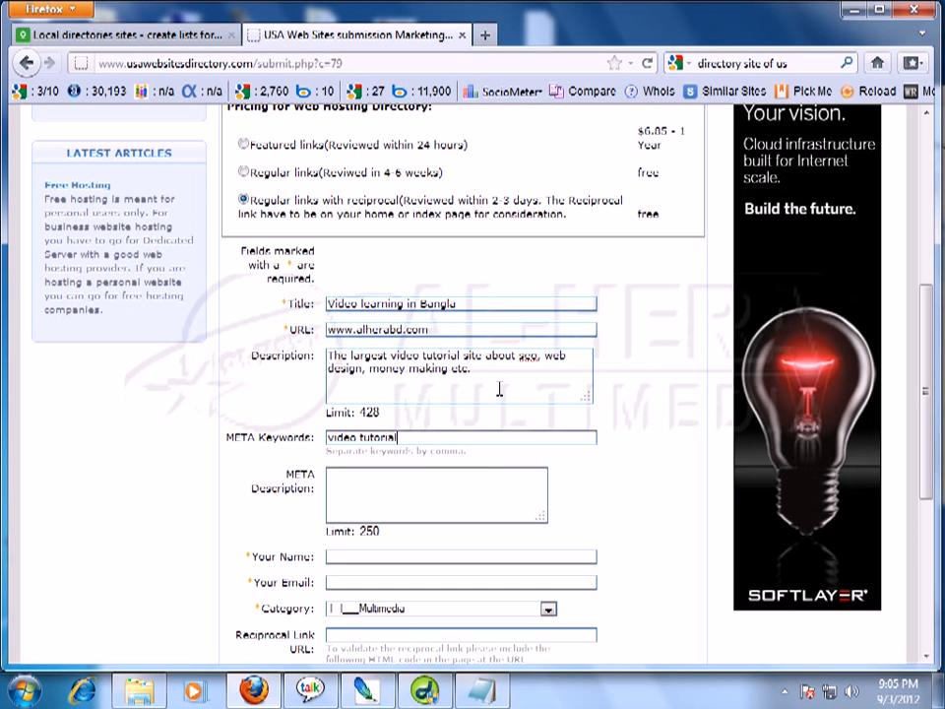
pyautogui.write(',')
pyautogui.moveTo(511, 356); pyautogui.dragTo(535, 357)
pyautogui.doubleClick(530, 356)
pyautogui.click(442, 439)
pyautogui.hotkey('ctrl', 'v')
pyautogui.write(',')
pyautogui.moveTo(541, 356); pyautogui.dragTo(362, 374)
pyautogui.hotkey('ctrl', 'c')
pyautogui.click(469, 437)
pyautogui.hotkey('ctrl', 'v')
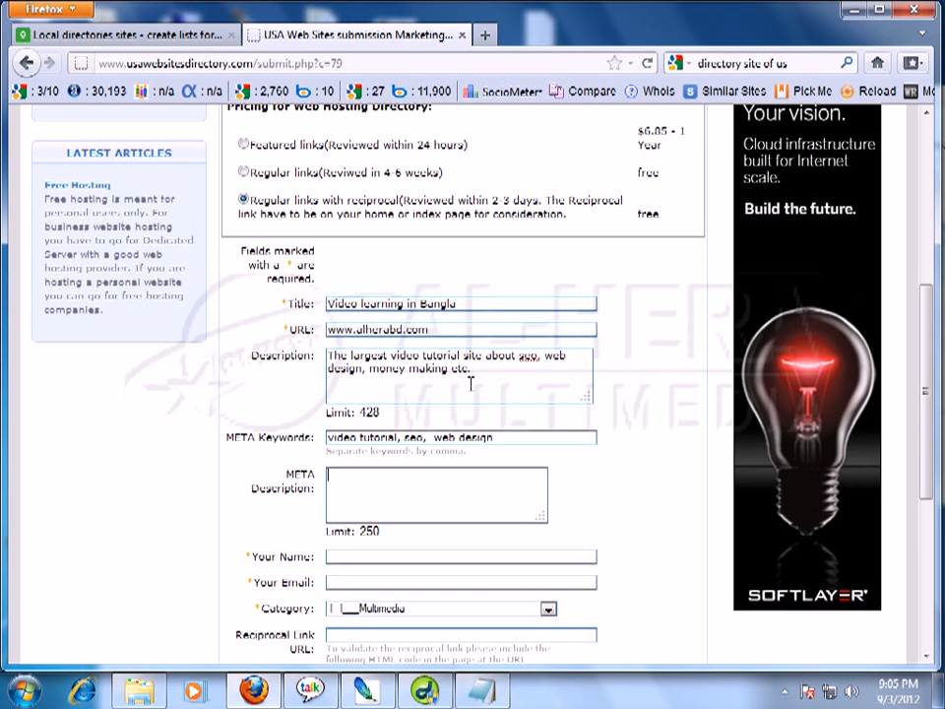
# Copy the description into META Description and enter the submitter's name and e-mail.
pyautogui.moveTo(471, 368); pyautogui.dragTo(327, 356)
pyautogui.hotkey('ctrl', 'c')
pyautogui.click(500, 476)
pyautogui.hotkey('ctrl', 'v')
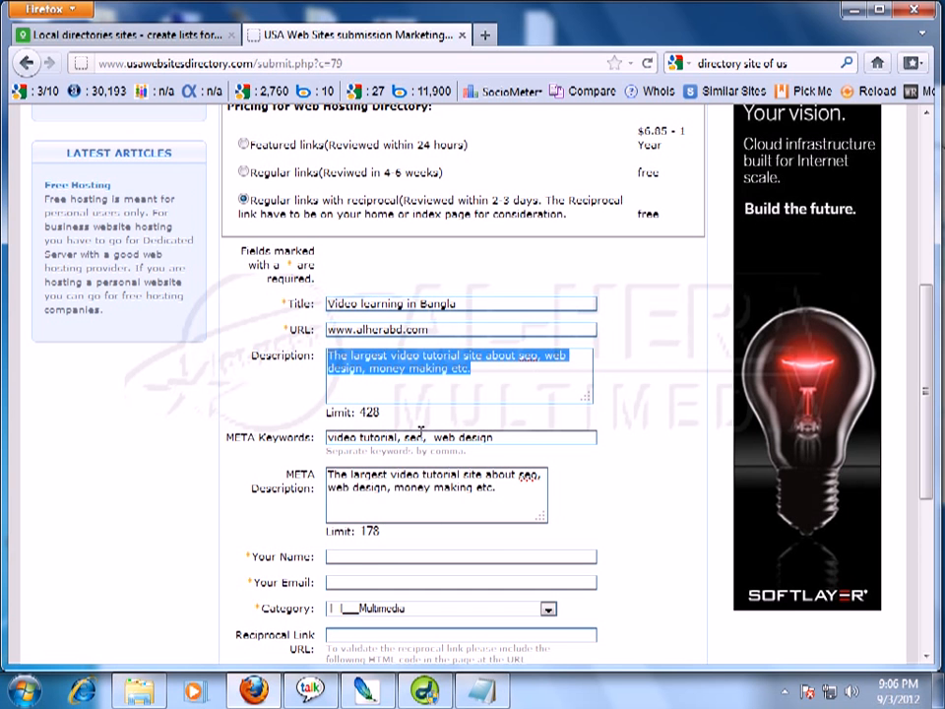
pyautogui.click(369, 557)
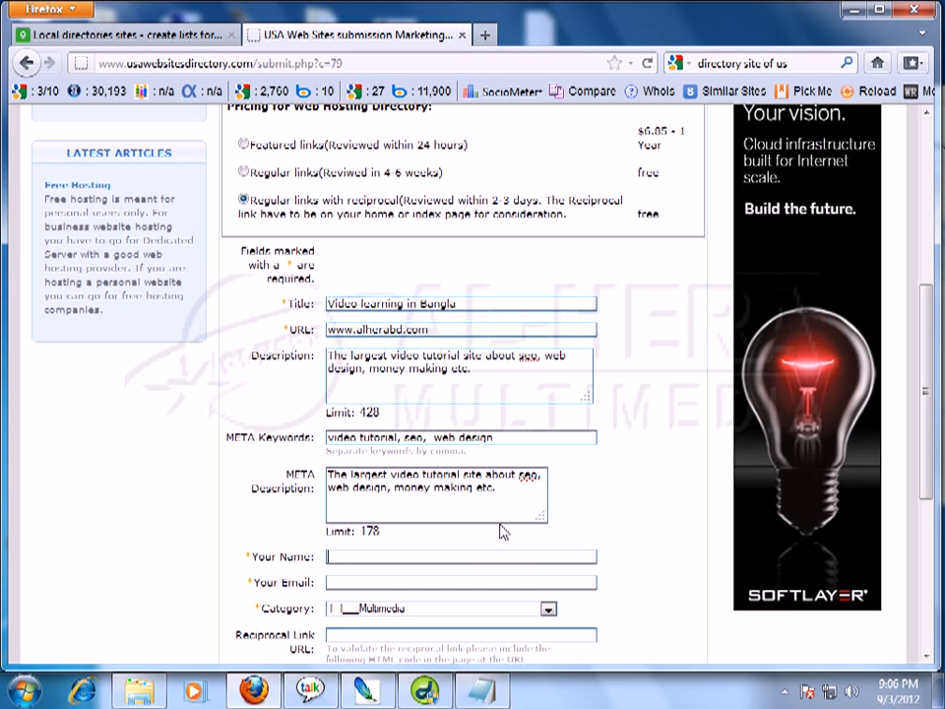
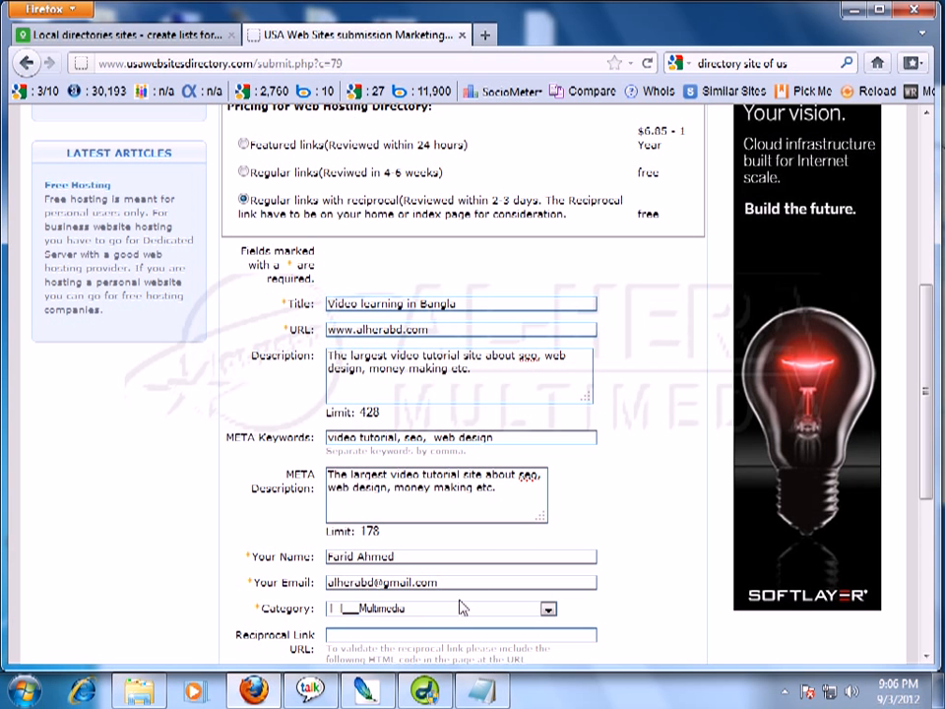
pyautogui.scroll(-3, 348, 473)
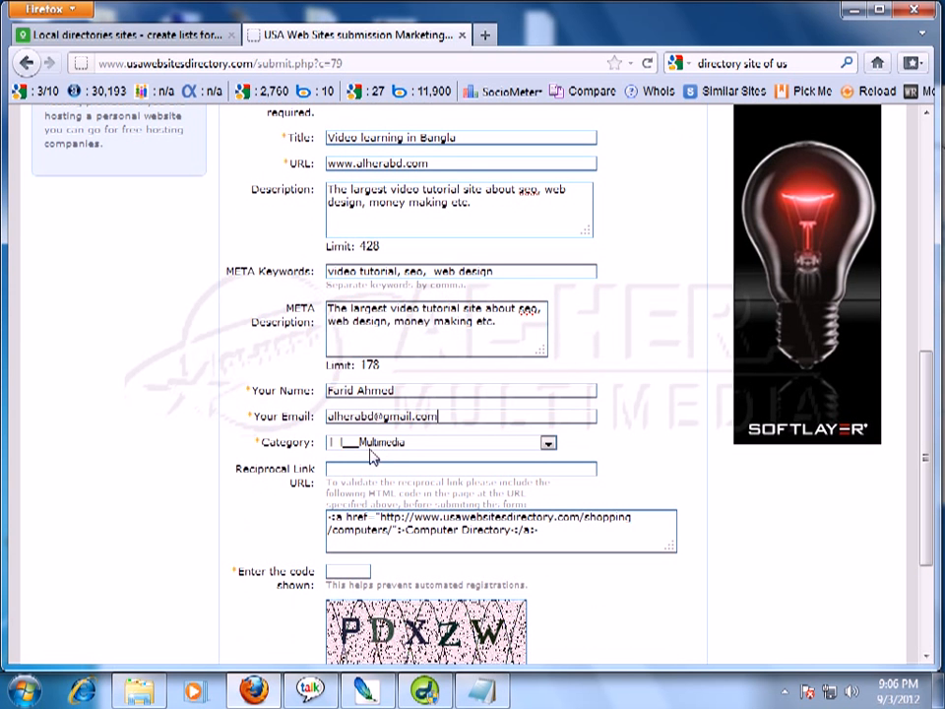
pyautogui.click(382, 445)
pyautogui.click(373, 445)
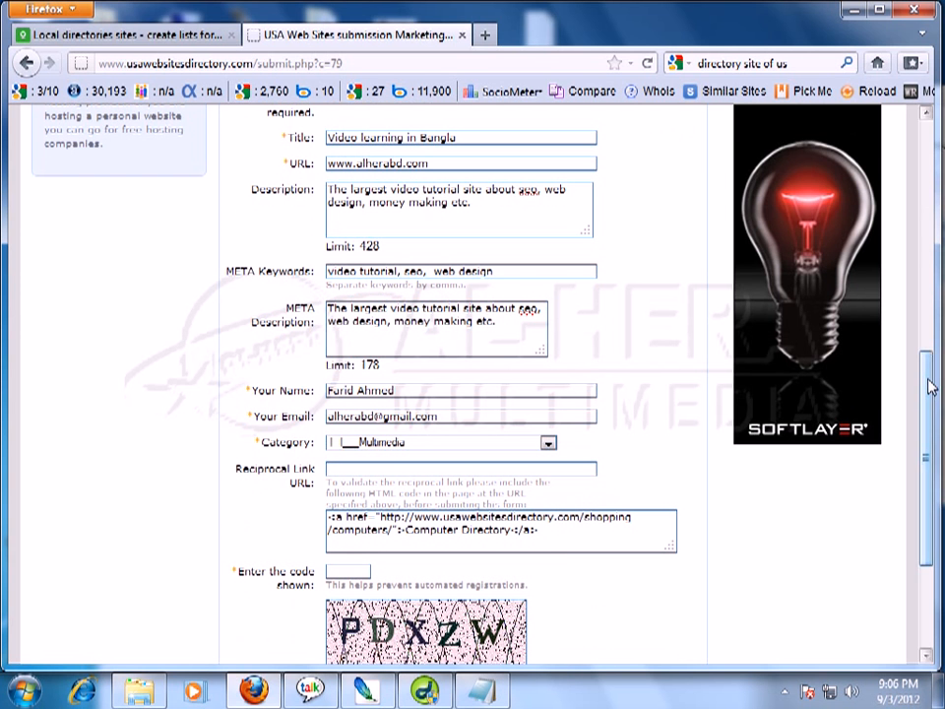
pyautogui.moveTo(930, 387); pyautogui.dragTo(931, 408)
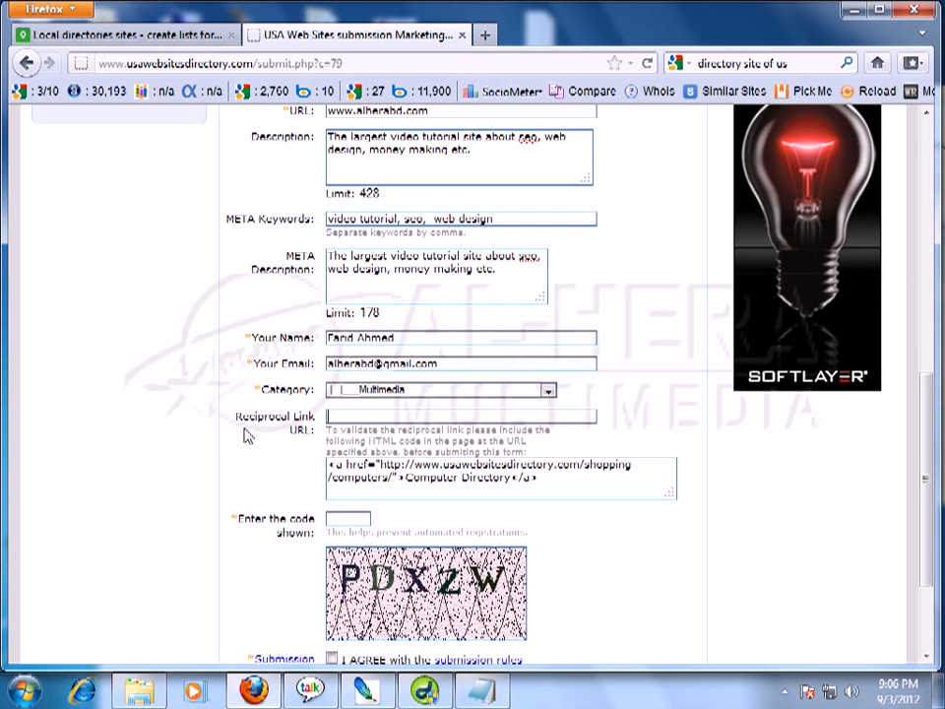
pyautogui.scroll(10, 641, 404)
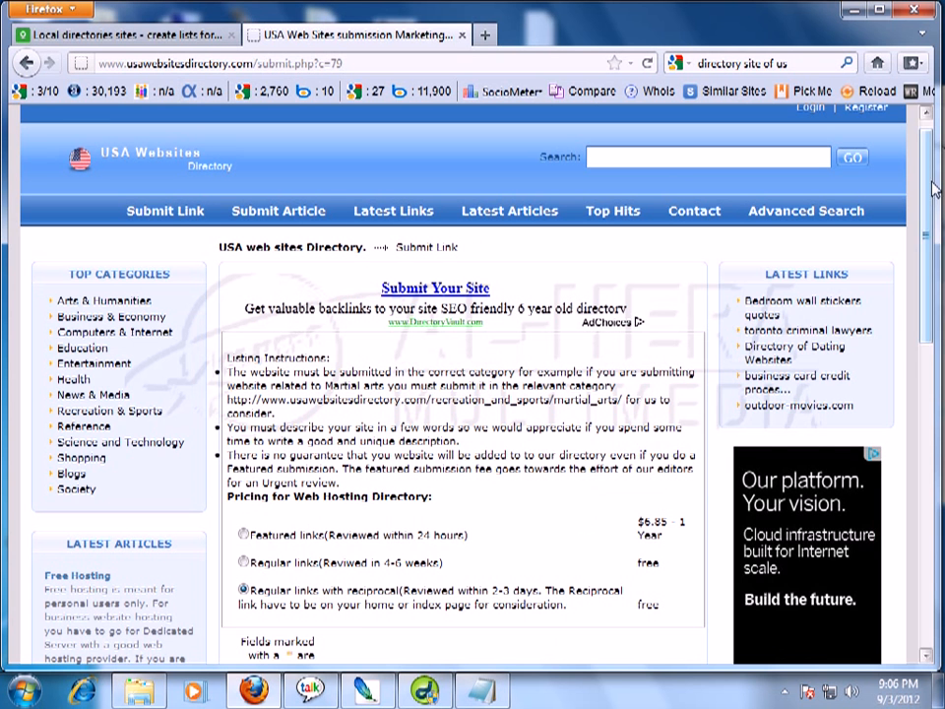
pyautogui.moveTo(925, 194); pyautogui.dragTo(938, 425)
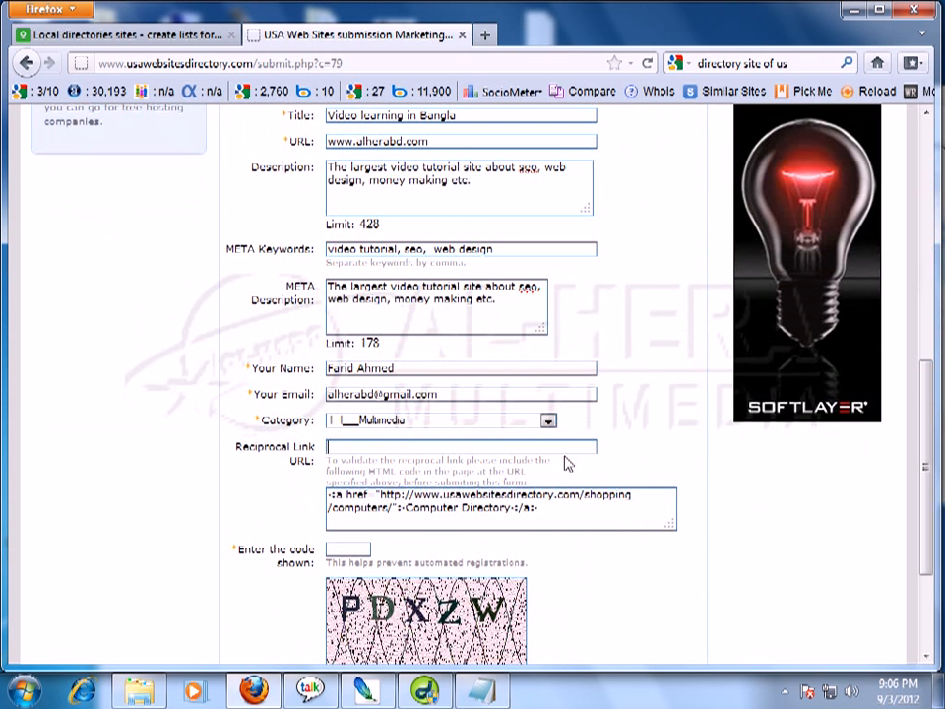
pyautogui.moveTo(923, 443); pyautogui.dragTo(932, 248)
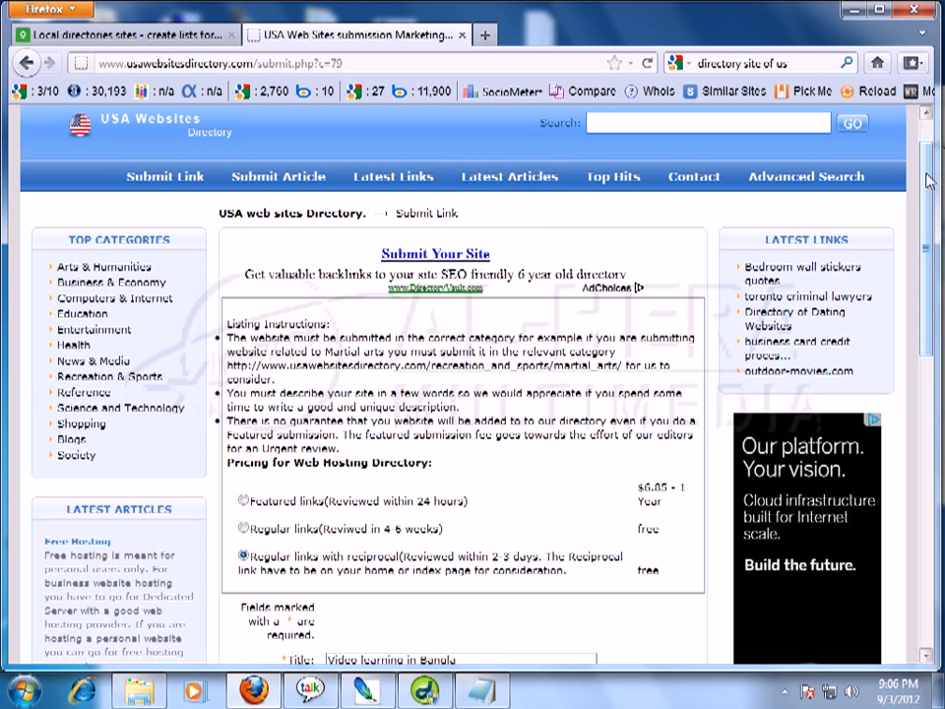
pyautogui.moveTo(926, 185); pyautogui.dragTo(894, 472)
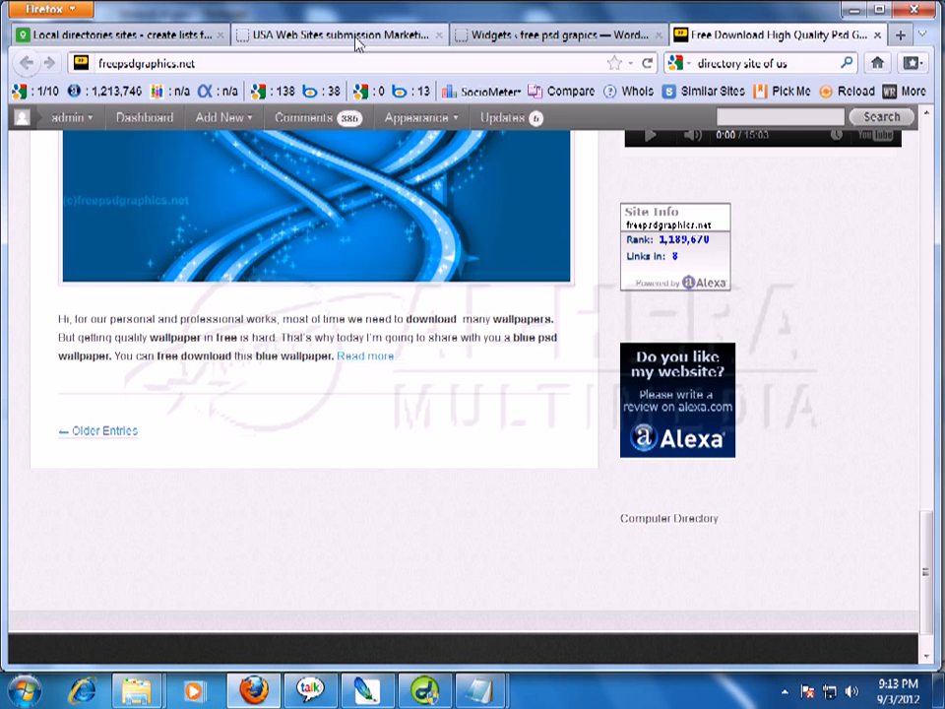
# Copy the freepsdgraphics.net address and paste it as the Reciprocal Link URL.
pyautogui.click(370, 37)
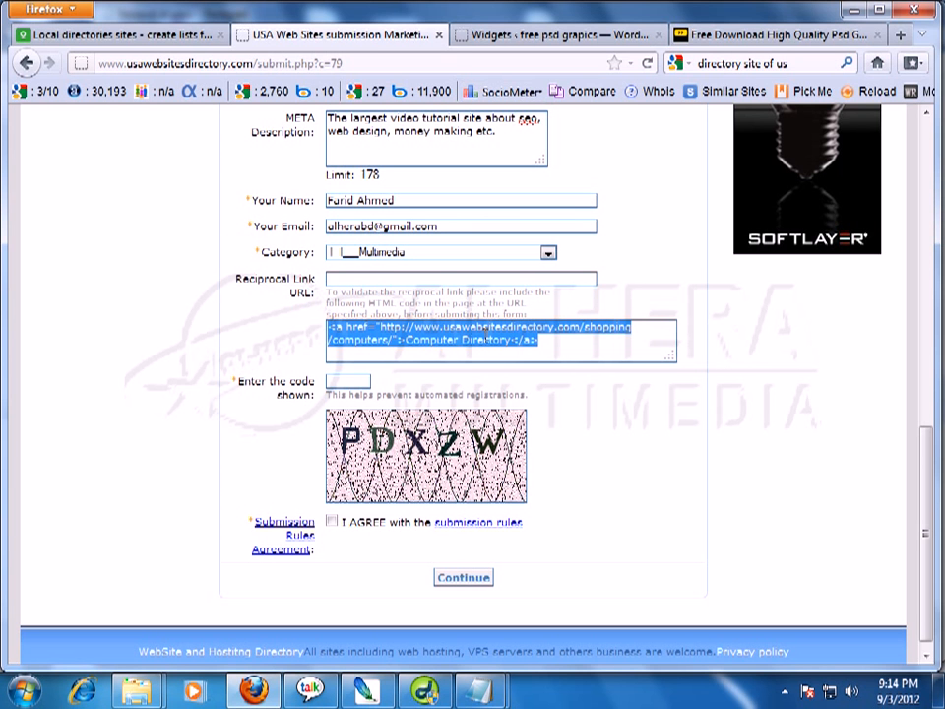
pyautogui.click(726, 39)
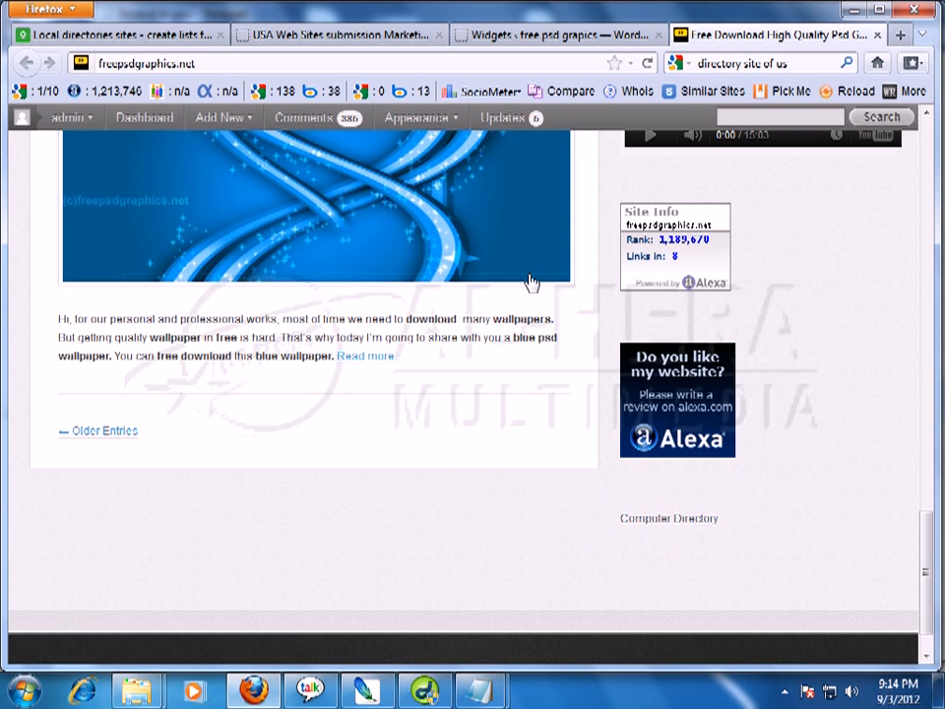
pyautogui.click(194, 65)
pyautogui.hotkey('ctrl', 'c')
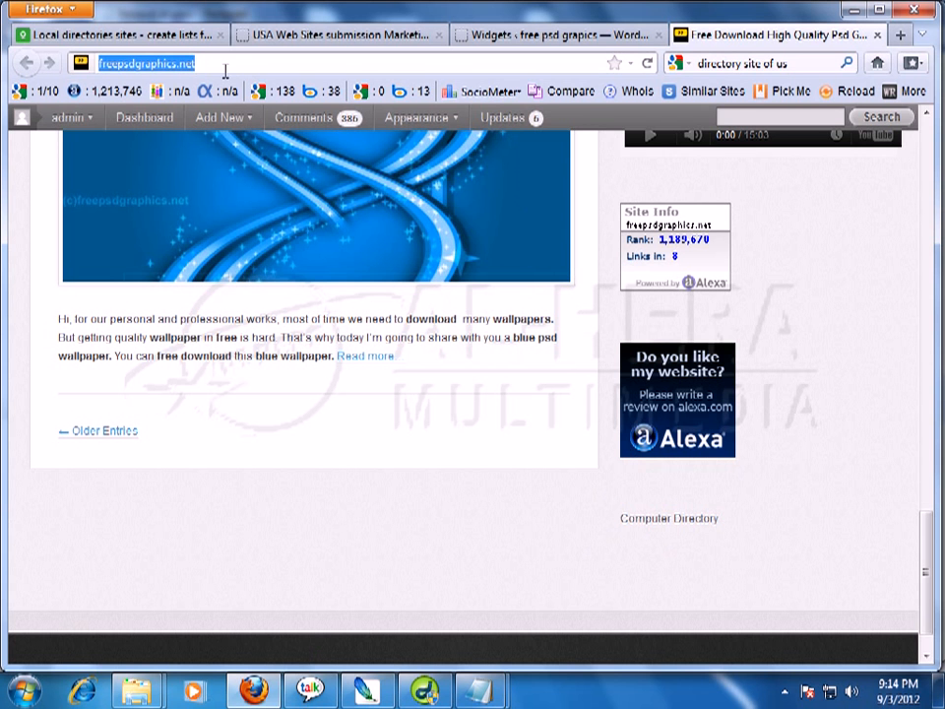
pyautogui.click(878, 35)
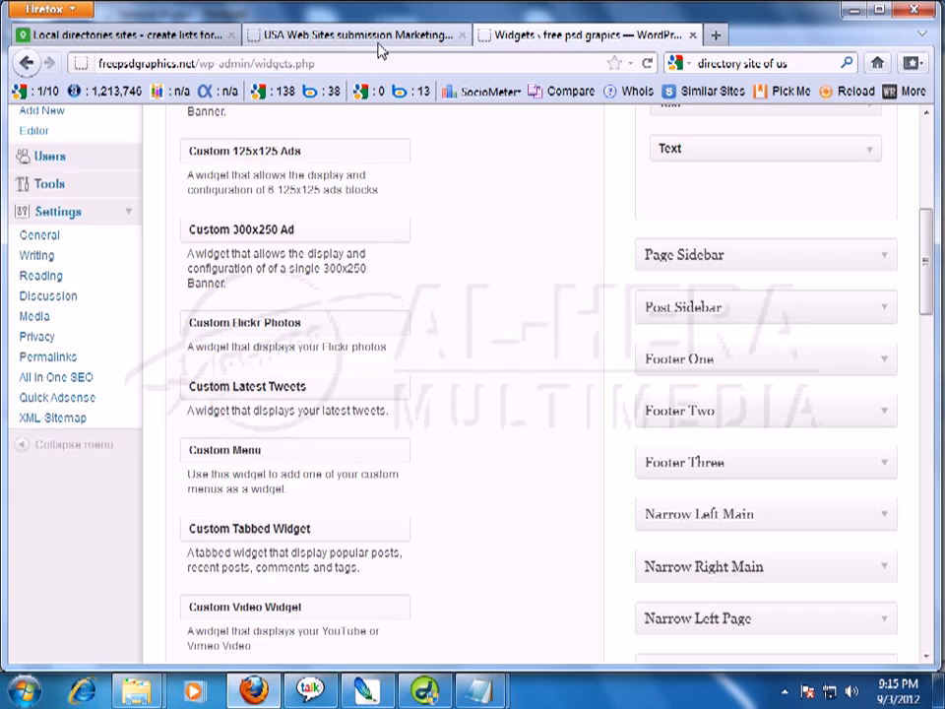
pyautogui.click(354, 36)
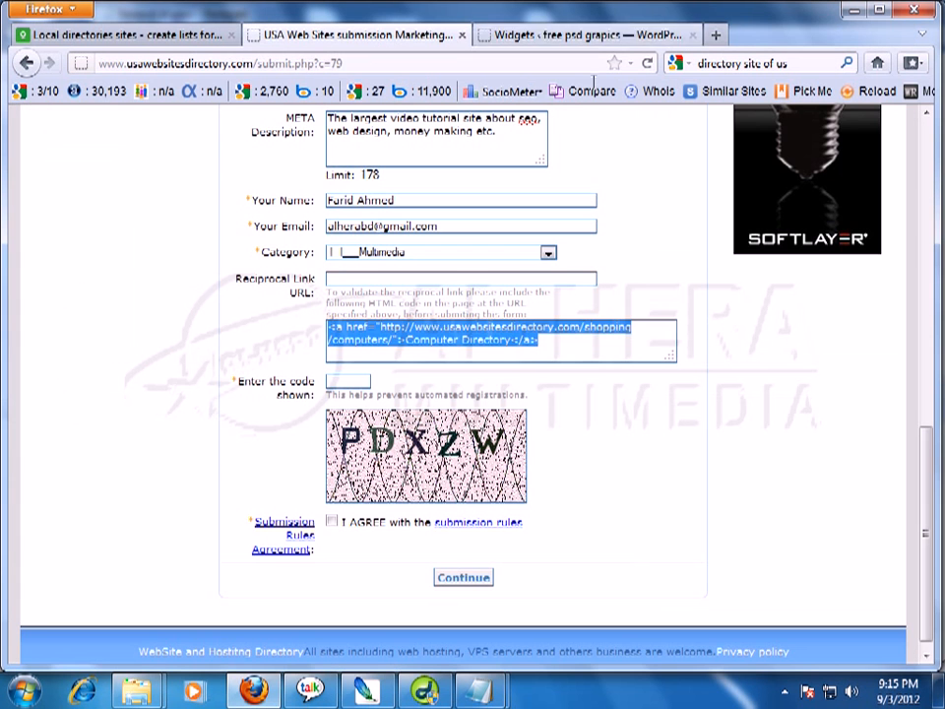
pyautogui.click(352, 281)
pyautogui.hotkey('ctrl', 'v')
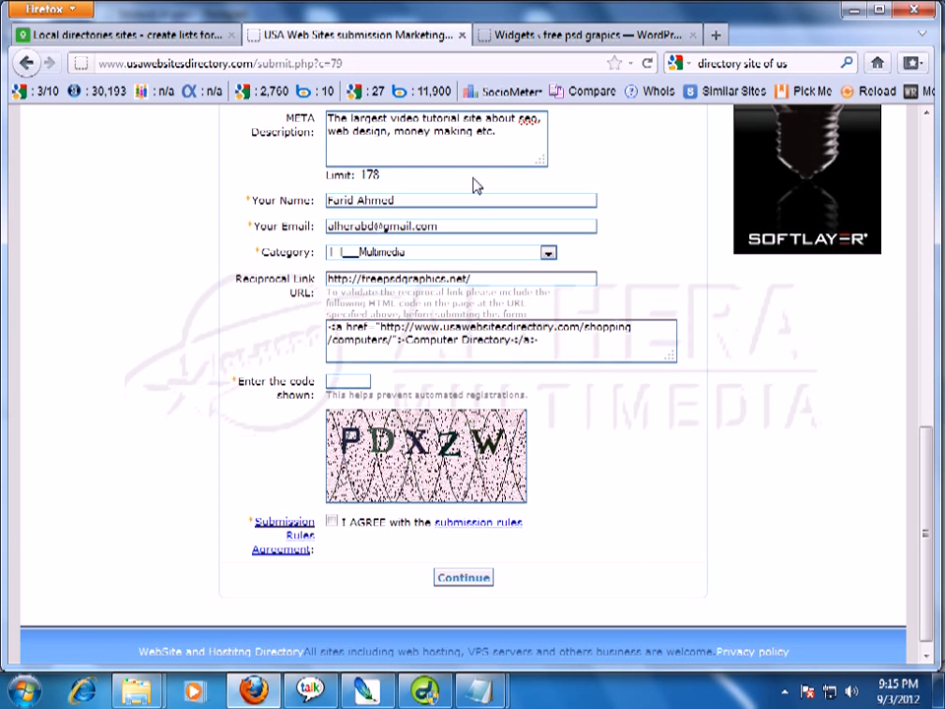
# Check the WordPress widgets page, then return to the form's verification code field.
pyautogui.click(551, 35)
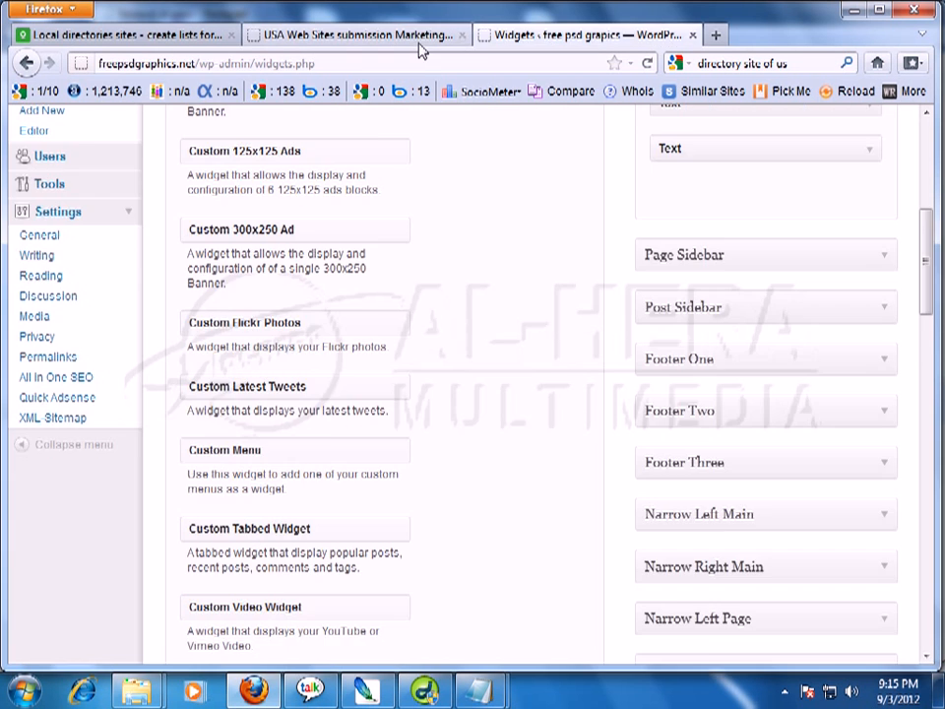
pyautogui.click(422, 37)
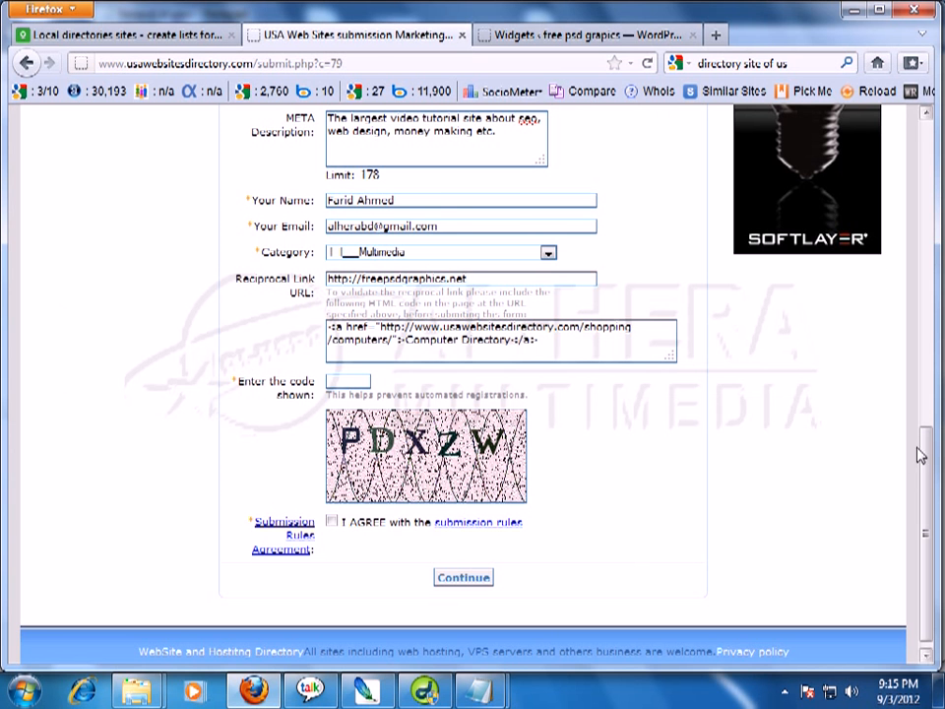
pyautogui.moveTo(921, 486); pyautogui.dragTo(925, 517)
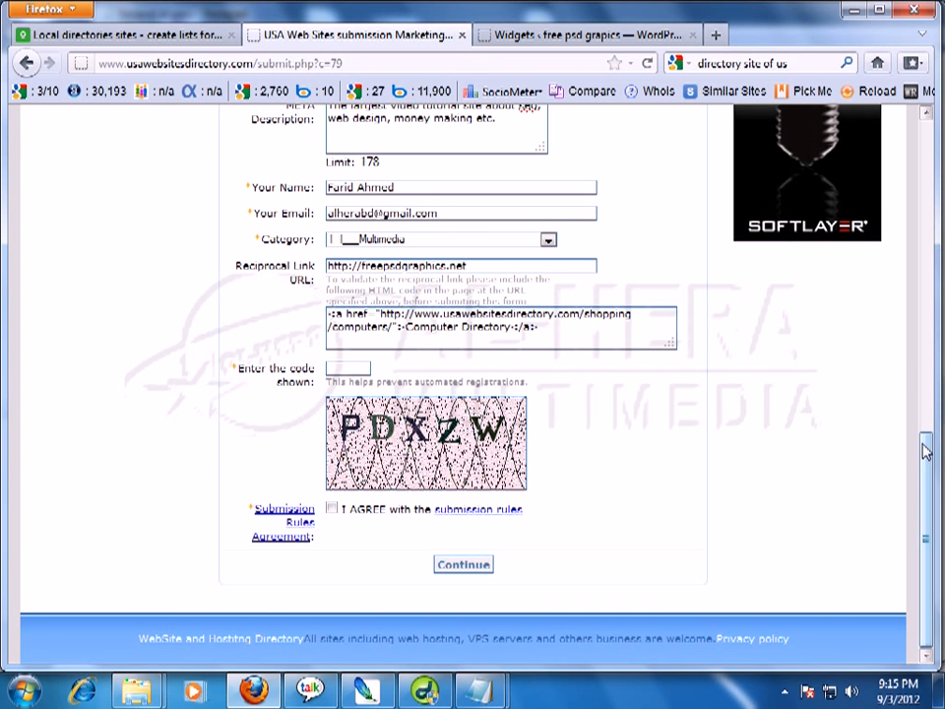
pyautogui.moveTo(927, 445)
pyautogui.mouseDown()
pyautogui.moveTo(940, 295)
pyautogui.moveTo(933, 259)
pyautogui.moveTo(930, 455)
pyautogui.mouseUp()
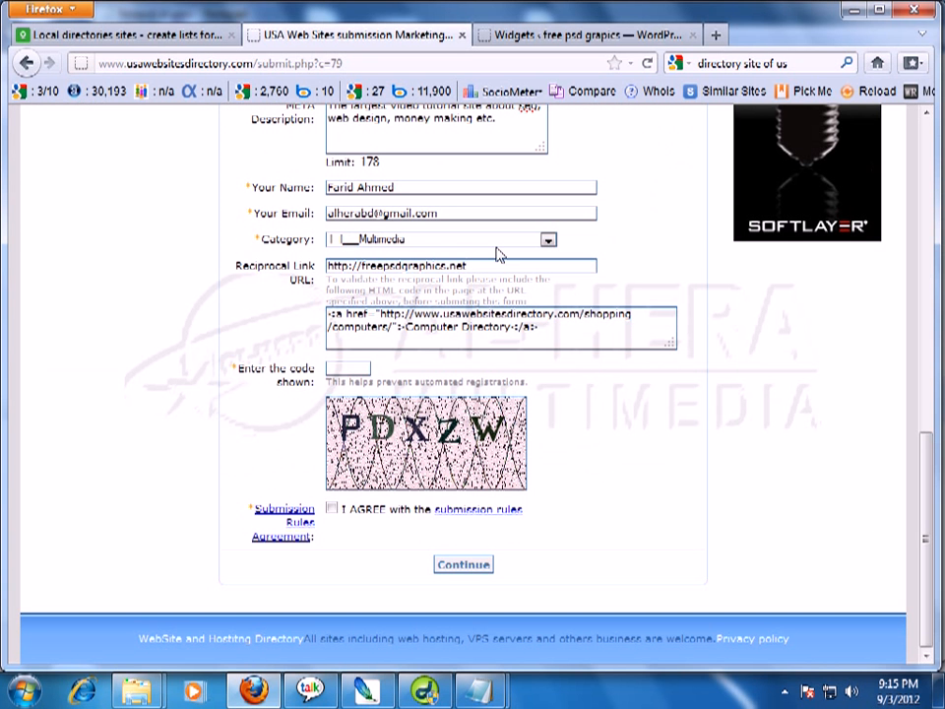
pyautogui.click(362, 368)
# Overwrite the old title and URL fields with the freepsdgraphics.net entries.
pyautogui.moveTo(929, 458); pyautogui.dragTo(928, 237)
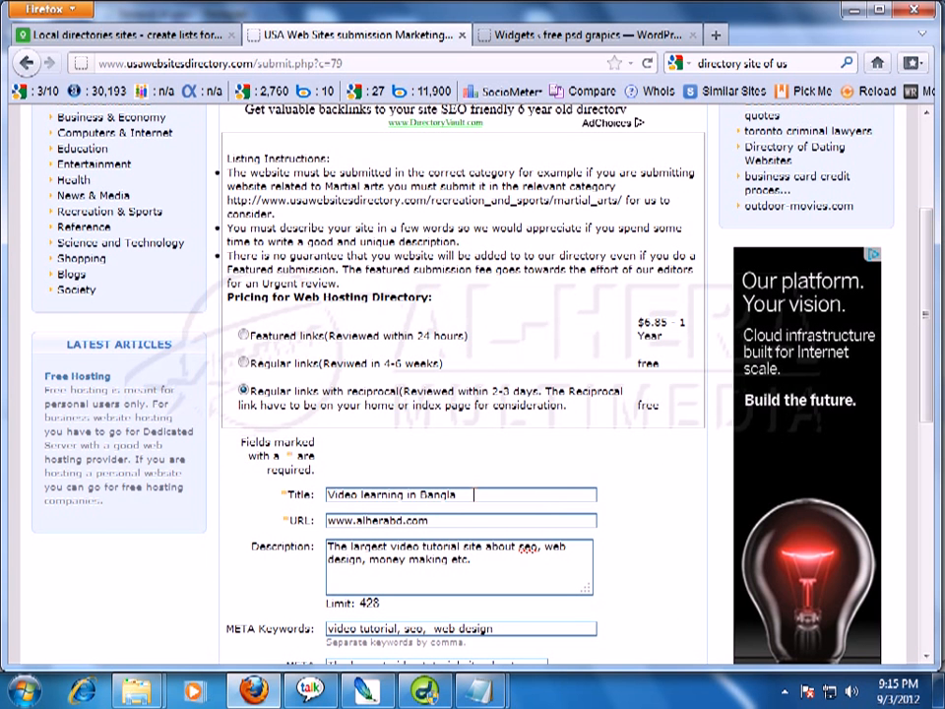
pyautogui.moveTo(473, 494); pyautogui.dragTo(326, 495)
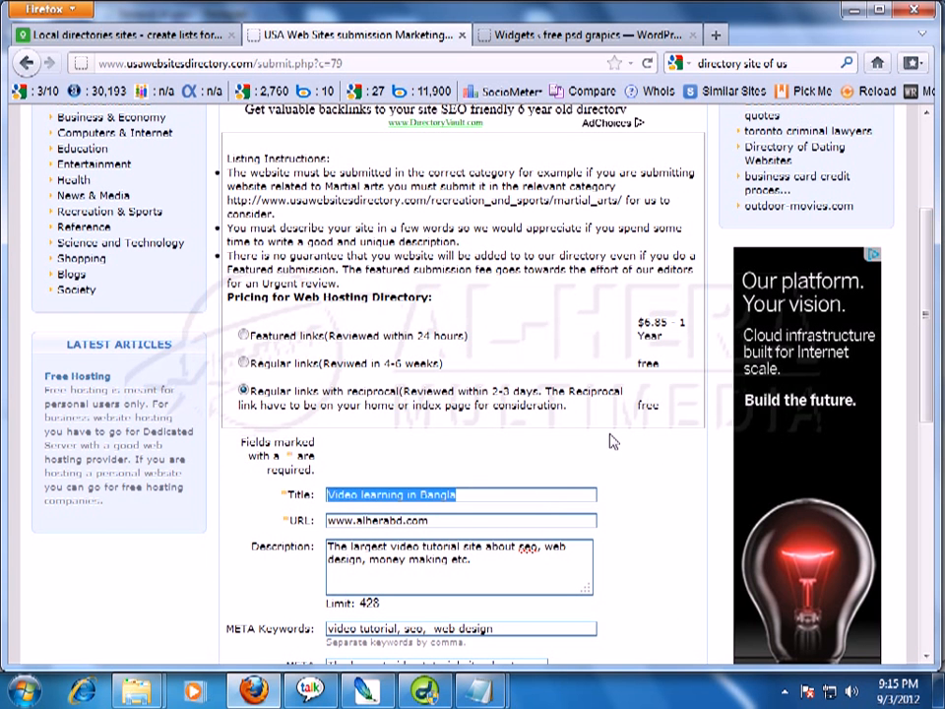
pyautogui.write('f')
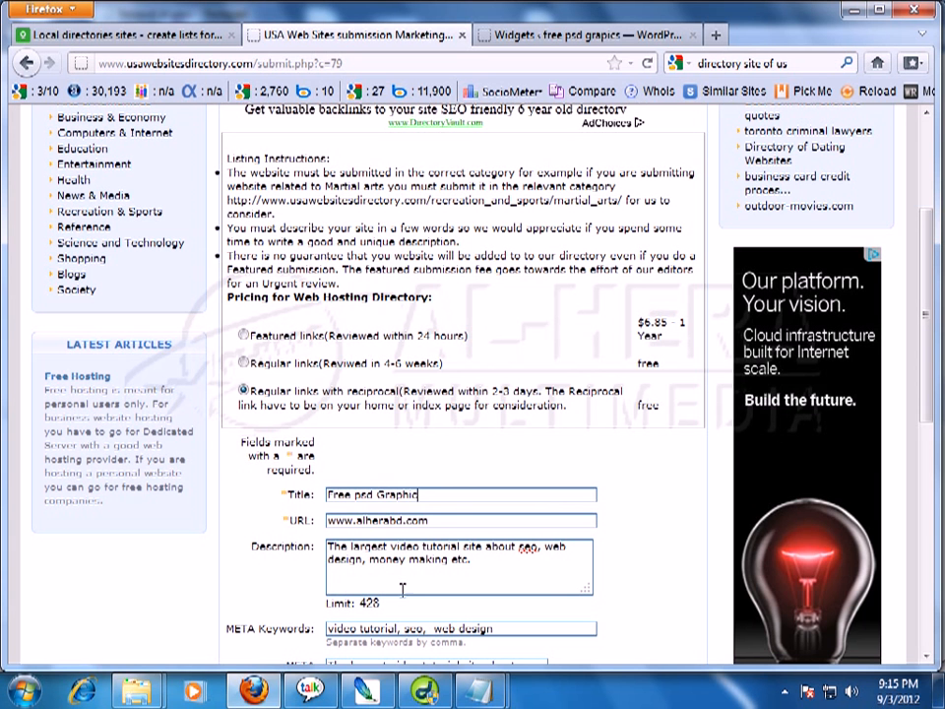
pyautogui.moveTo(441, 520); pyautogui.dragTo(360, 525)
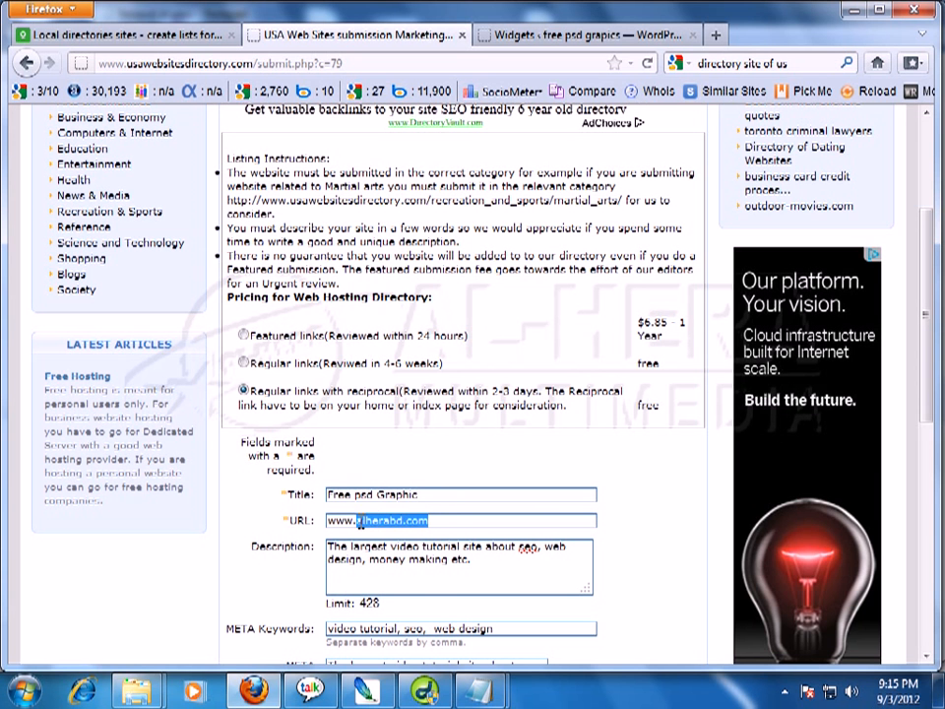
pyautogui.write('freepsdgraphics')
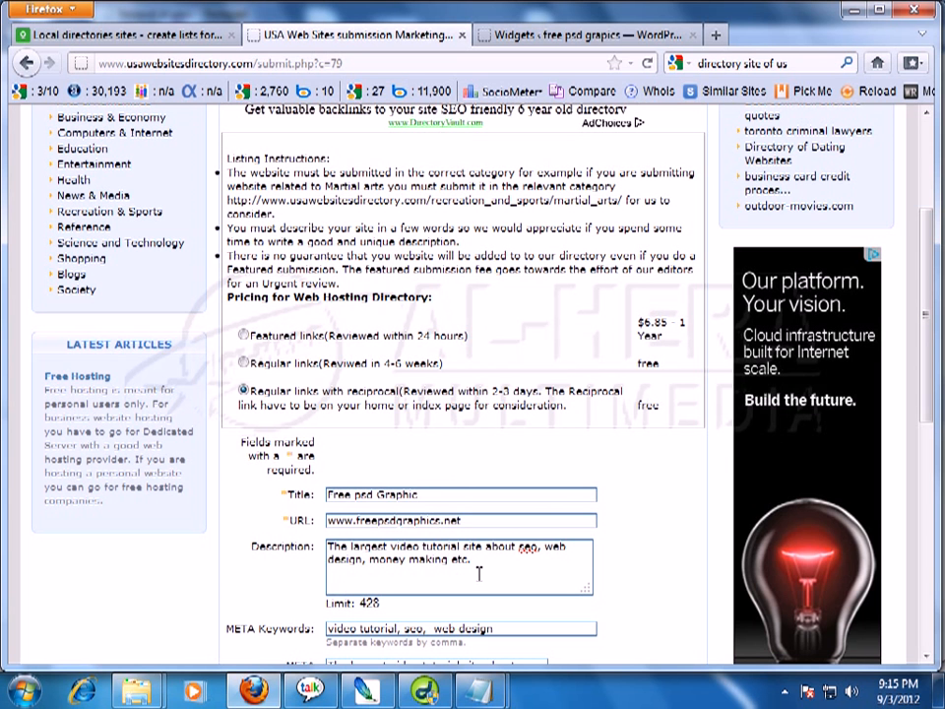
# Set the description to 'free excellent psd graphics download, like banner, button, menu etc.' and copy it.
pyautogui.moveTo(480, 569); pyautogui.dragTo(289, 537)
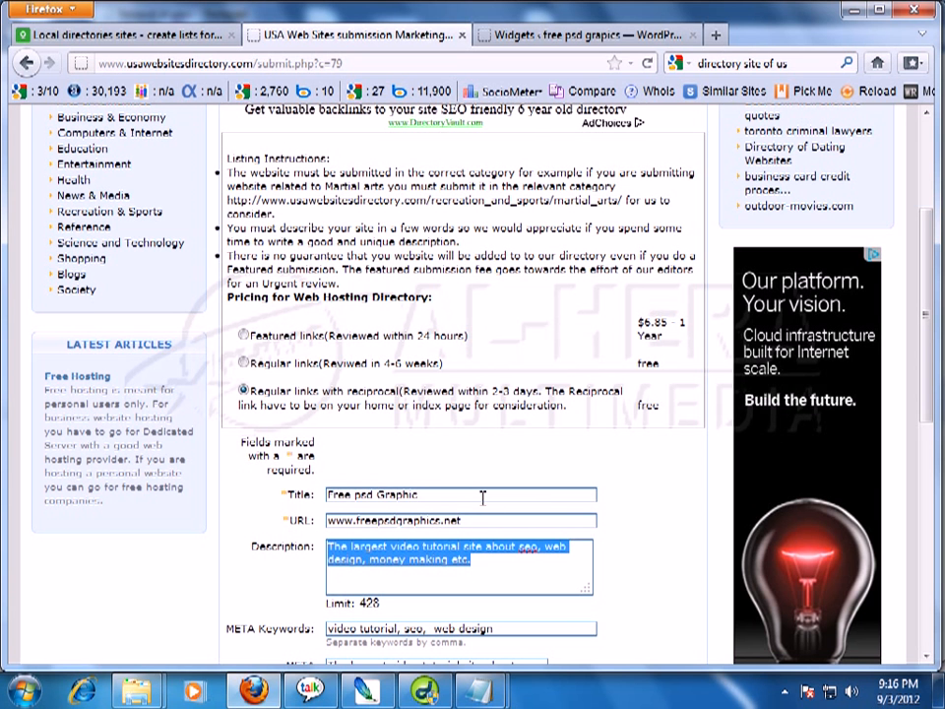
pyautogui.write('f')
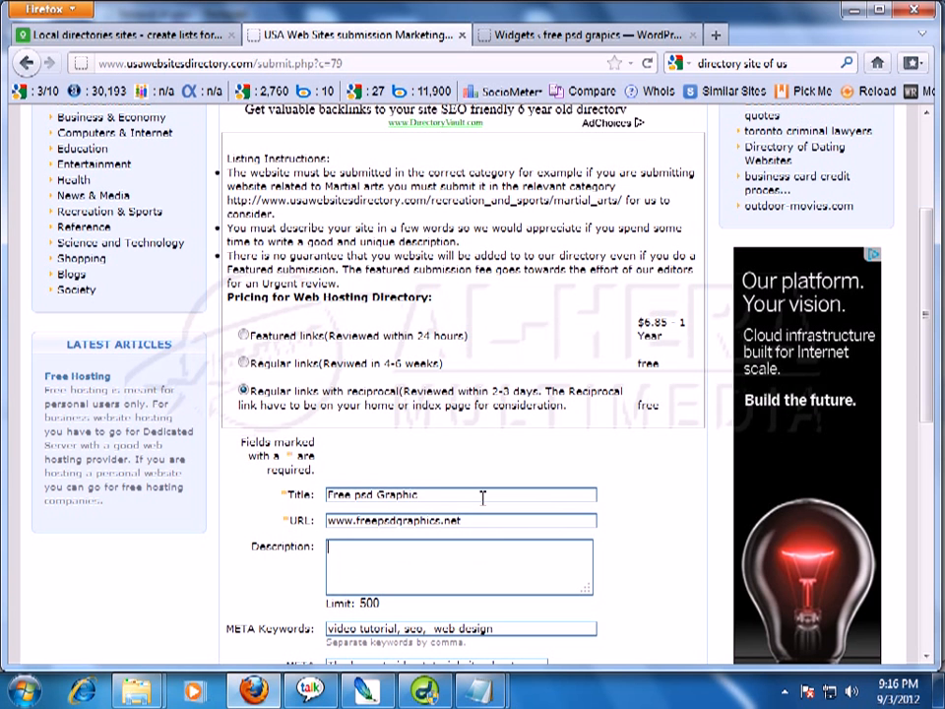
pyautogui.write('ree excellent psd graphics download, like banner, button, menu etc.a')
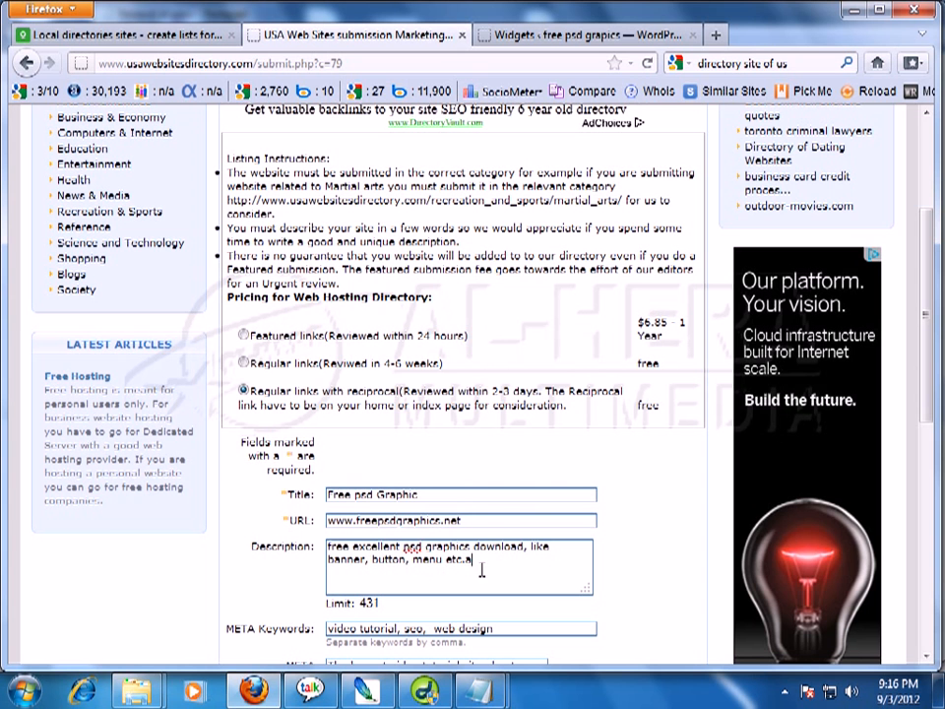
pyautogui.moveTo(481, 566); pyautogui.dragTo(327, 543)
pyautogui.hotkey('ctrl', 'c')
pyautogui.rightClick(337, 544)
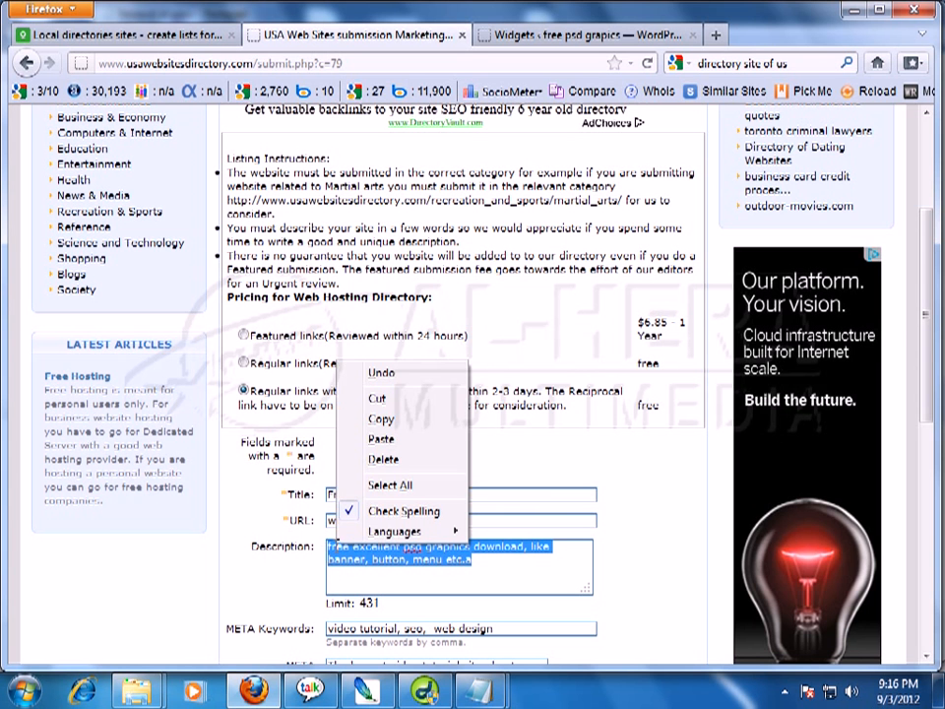
pyautogui.click(375, 423)
pyautogui.moveTo(926, 303); pyautogui.dragTo(926, 403)
pyautogui.moveTo(479, 431); pyautogui.dragTo(325, 424)
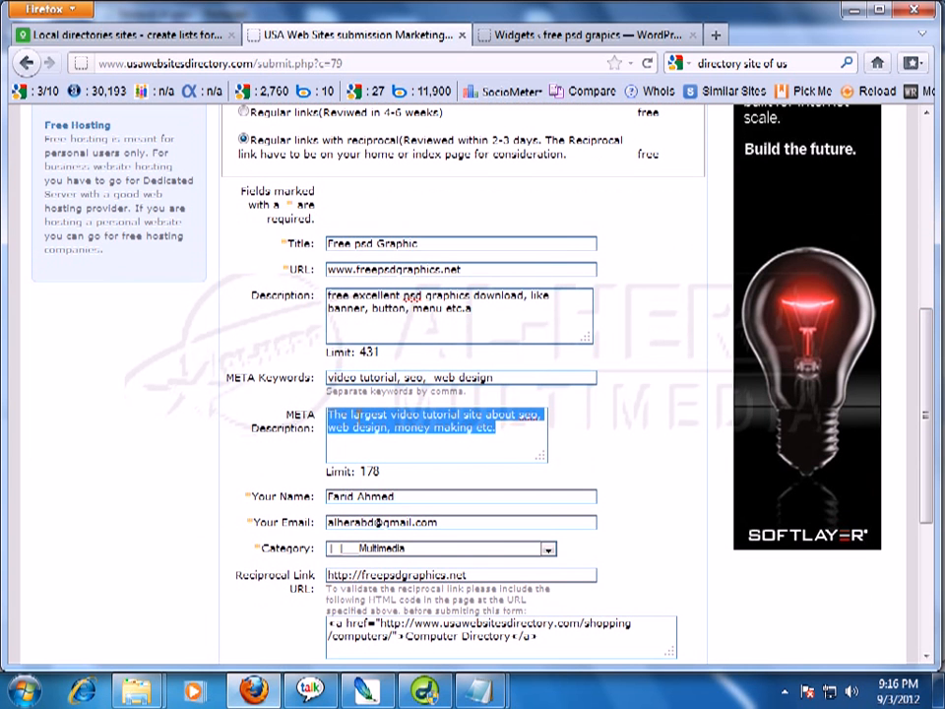
# Paste the copied description over the META Description field.
pyautogui.rightClick(364, 418)
pyautogui.click(401, 497)
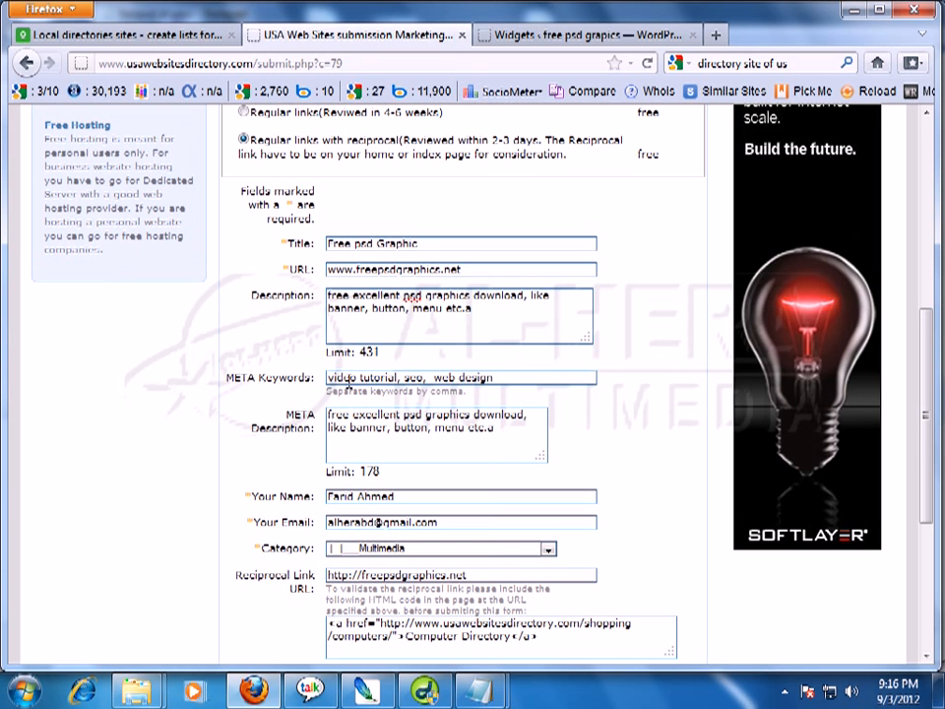
pyautogui.moveTo(492, 379); pyautogui.dragTo(336, 378)
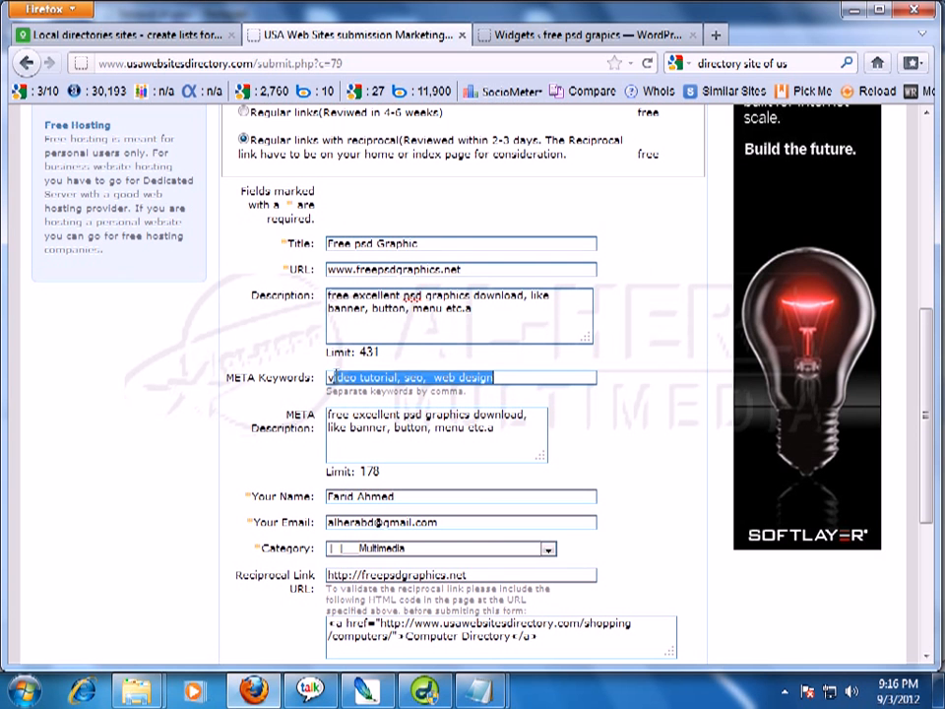
pyautogui.tripleClick(406, 297)
pyautogui.click(406, 298)
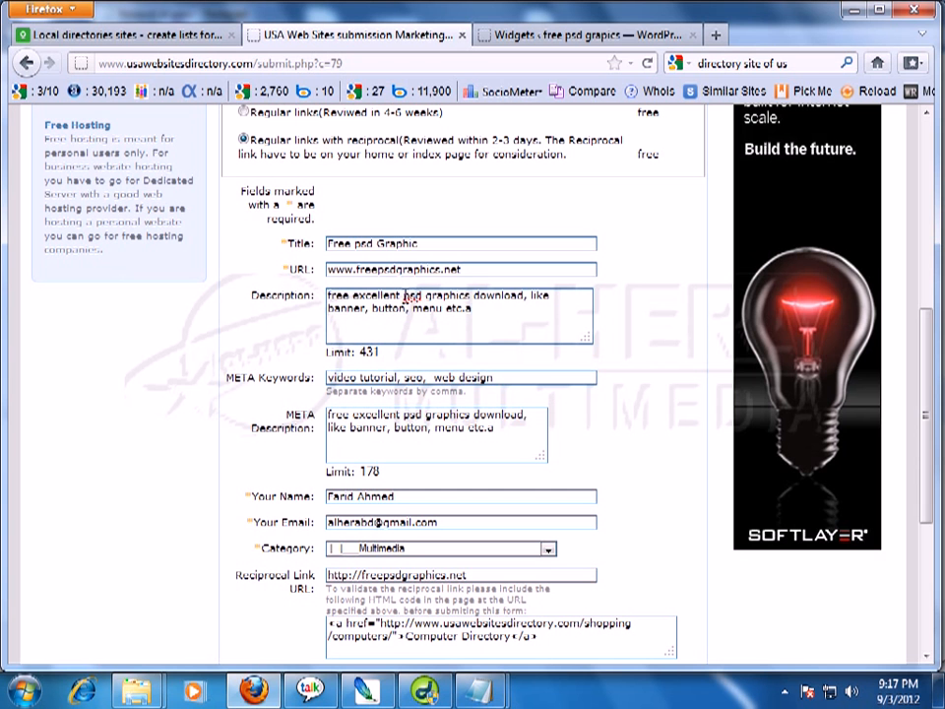
# Set META Keywords to 'psd graphics, banner, button,' using words copied from the description.
pyautogui.moveTo(402, 297); pyautogui.dragTo(473, 297)
pyautogui.hotkey('ctrl', 'c')
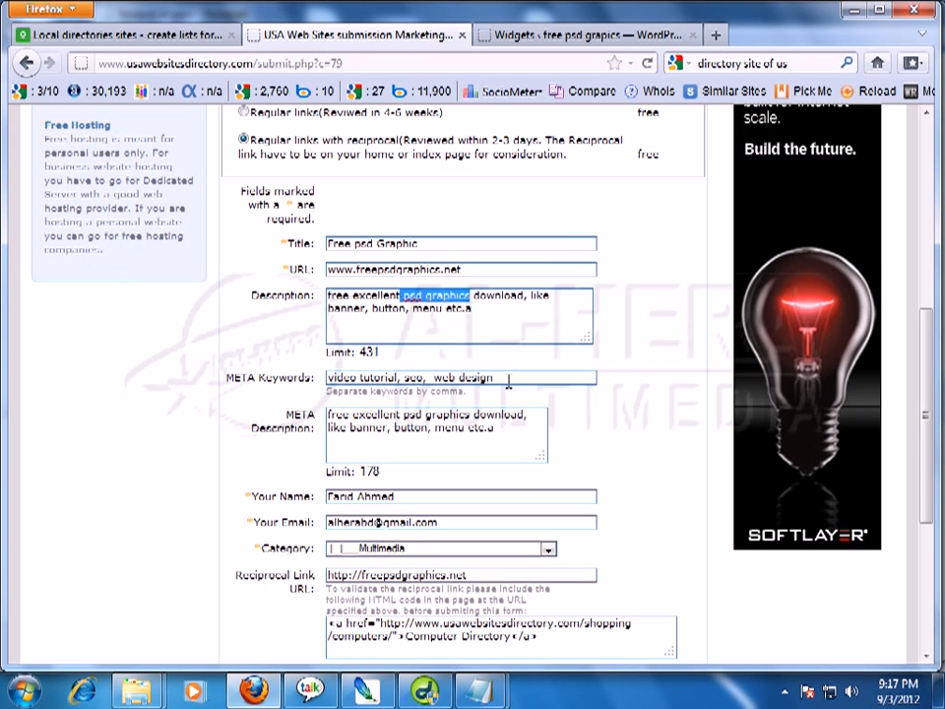
pyautogui.tripleClick(462, 377)
pyautogui.hotkey('ctrl', 'v')
pyautogui.write(',')
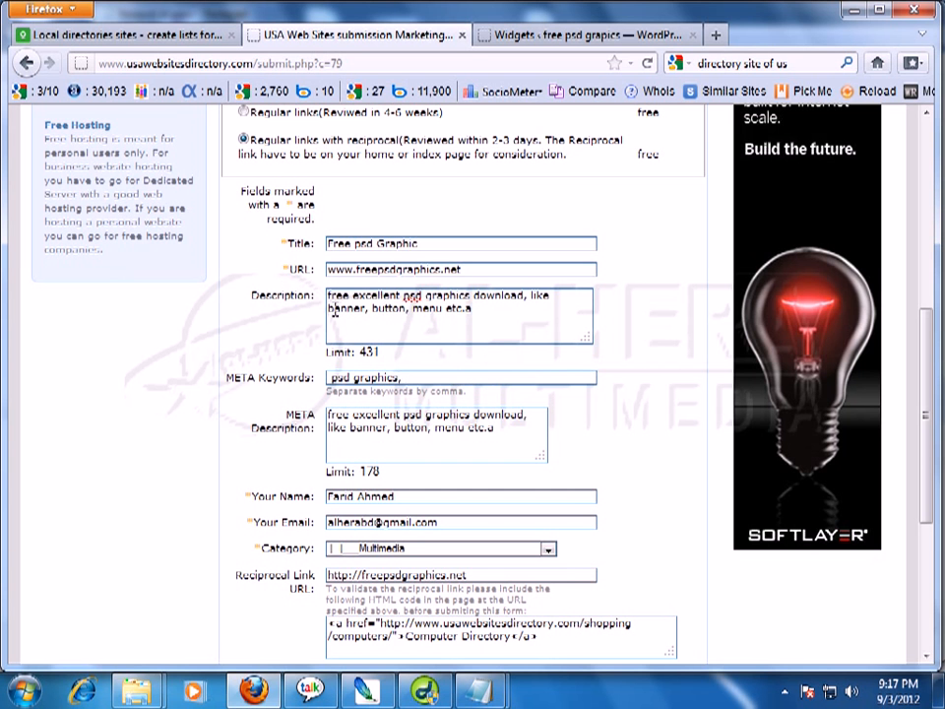
pyautogui.moveTo(329, 309); pyautogui.dragTo(409, 313)
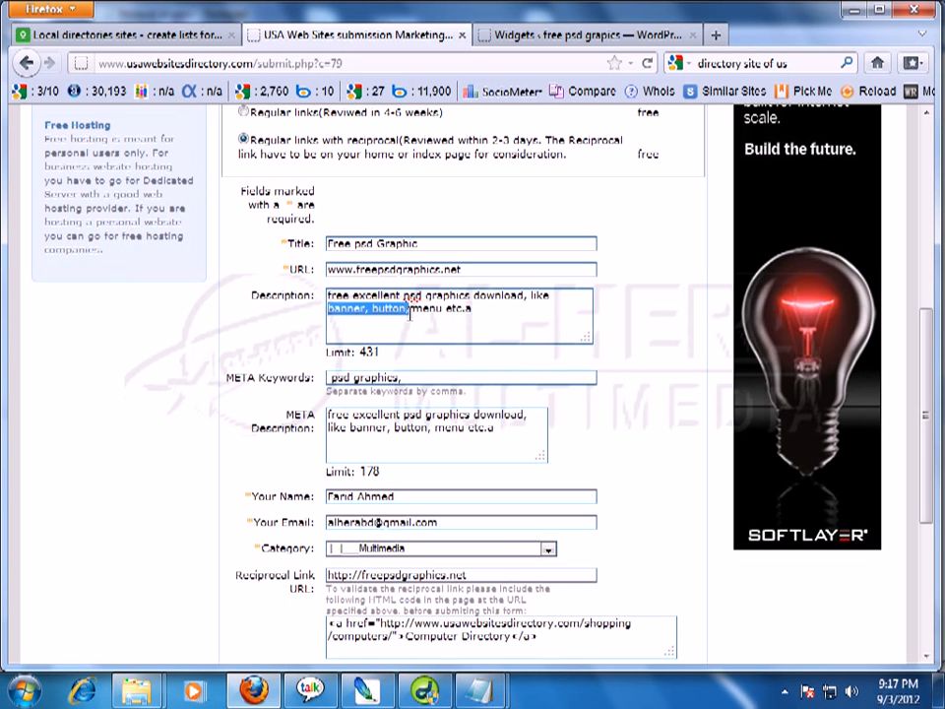
pyautogui.hotkey('ctrl', 'c')
pyautogui.click(434, 380)
pyautogui.hotkey('ctrl', 'v')
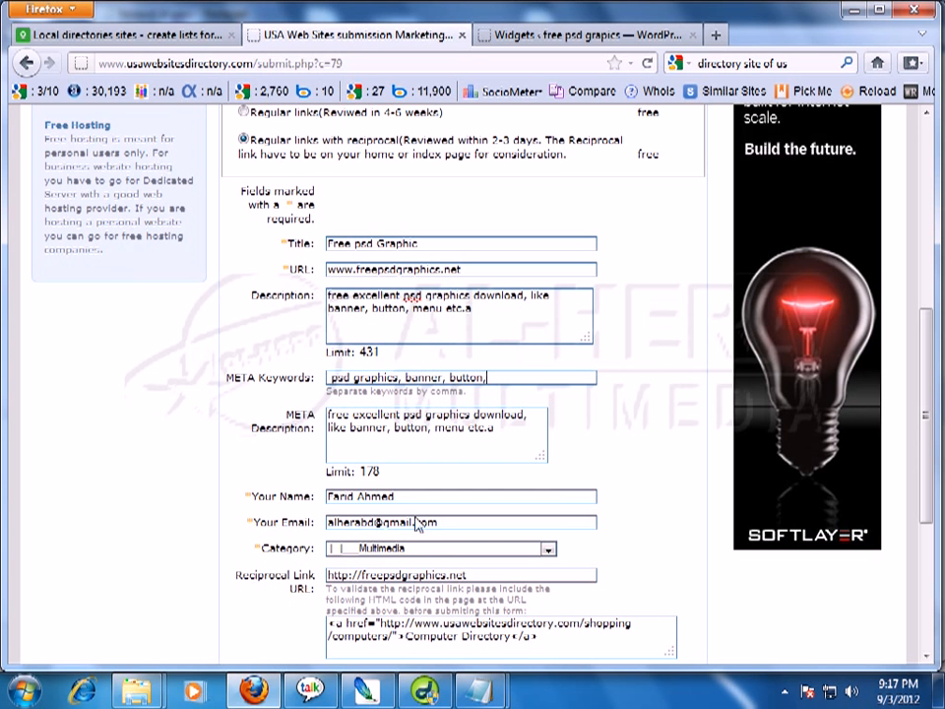
pyautogui.moveTo(924, 341); pyautogui.dragTo(928, 440)
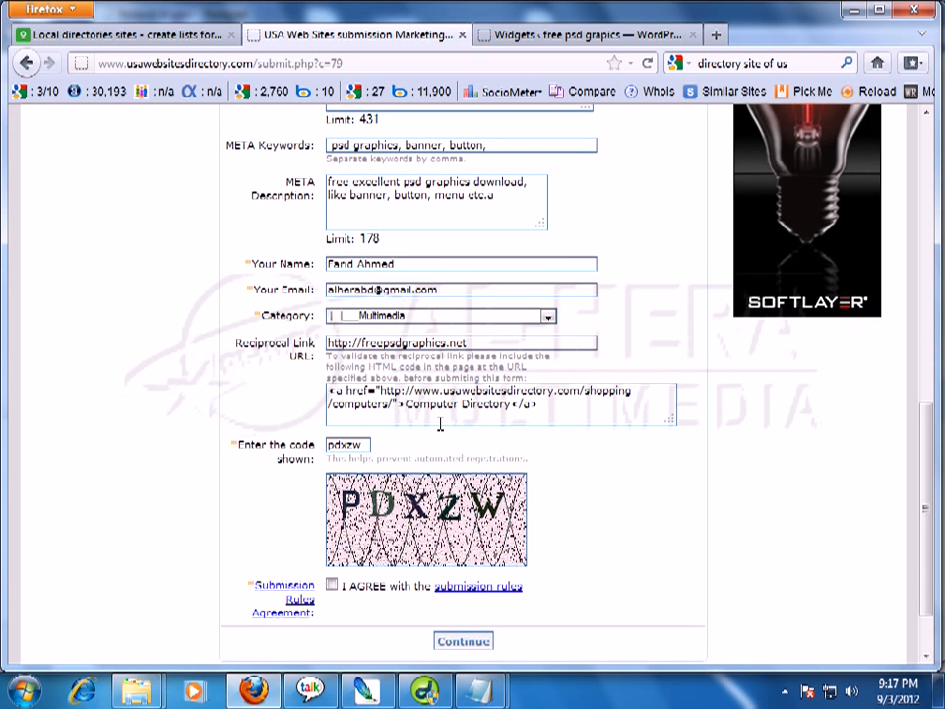
# Agree to the submission rules, submit, re-enter the verification code and submit again.
pyautogui.click(332, 585)
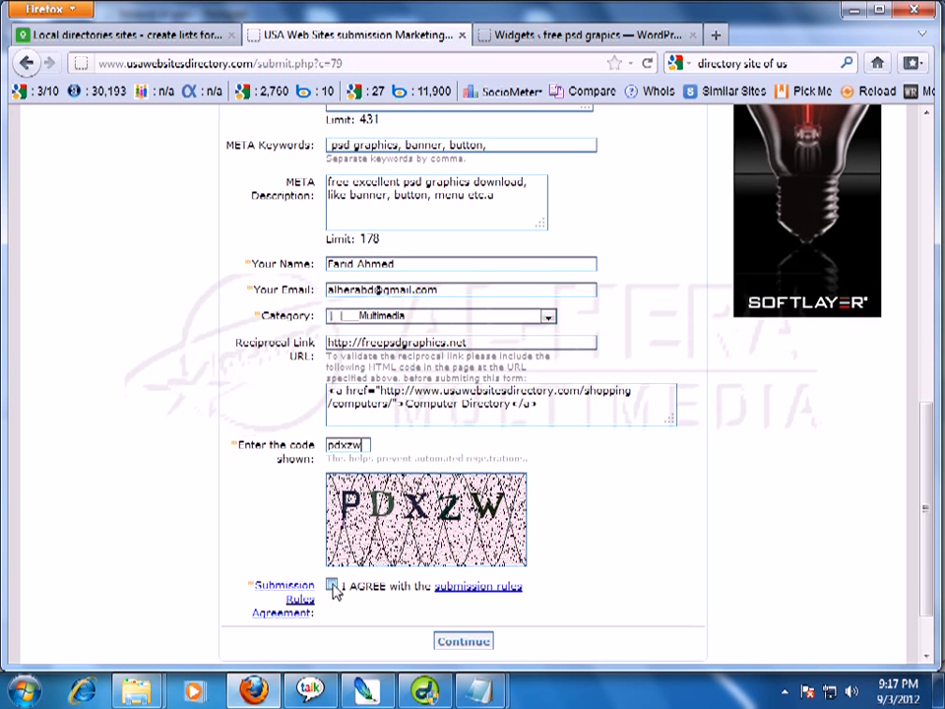
pyautogui.click(459, 645)
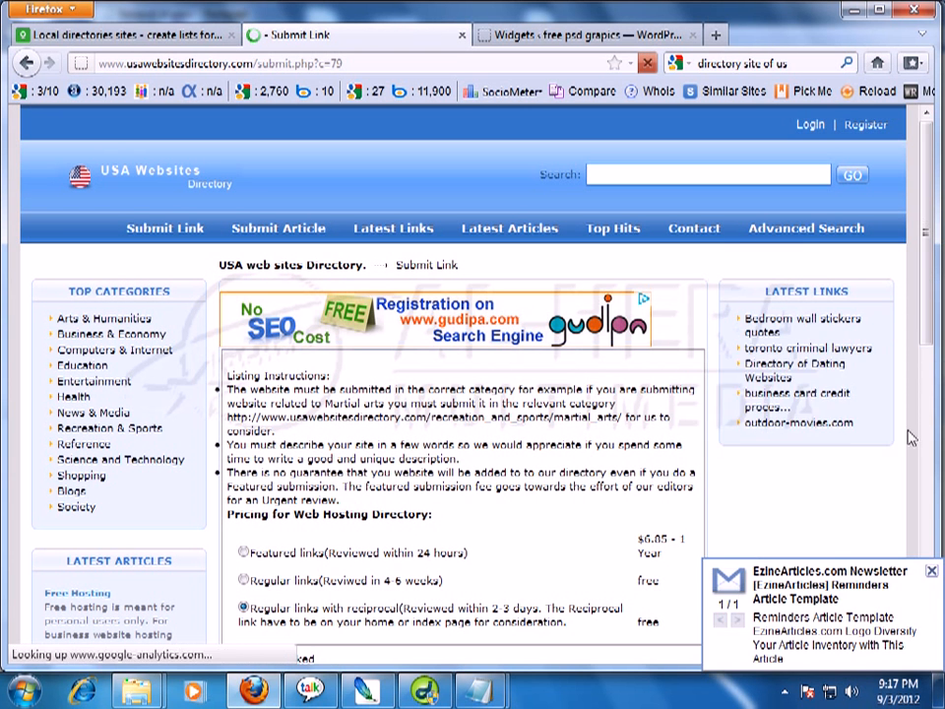
pyautogui.moveTo(926, 282); pyautogui.dragTo(941, 555)
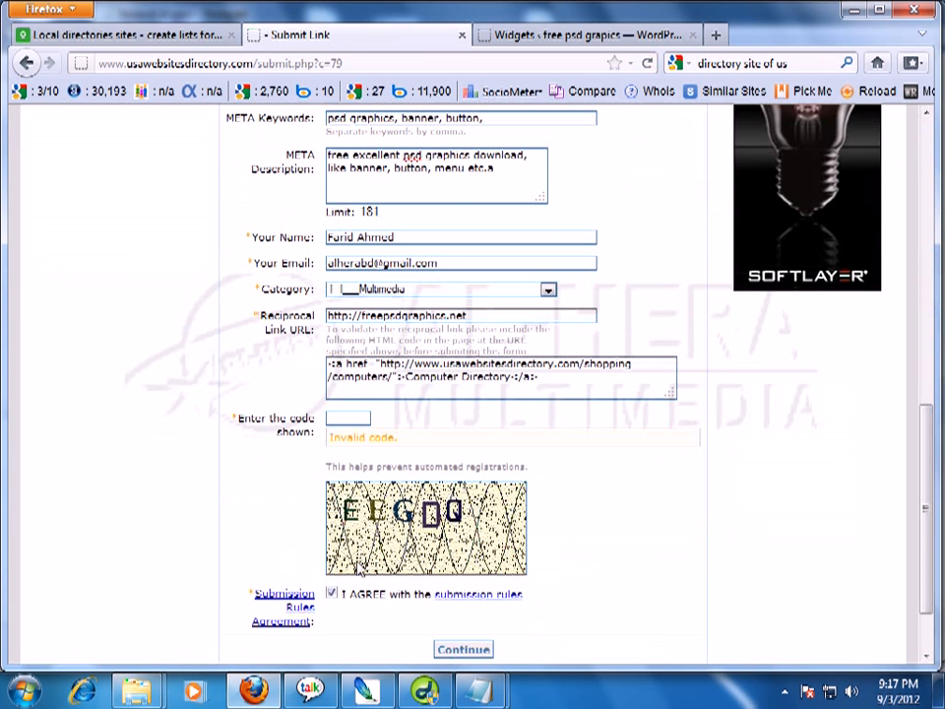
pyautogui.click(367, 420)
pyautogui.click(464, 650)
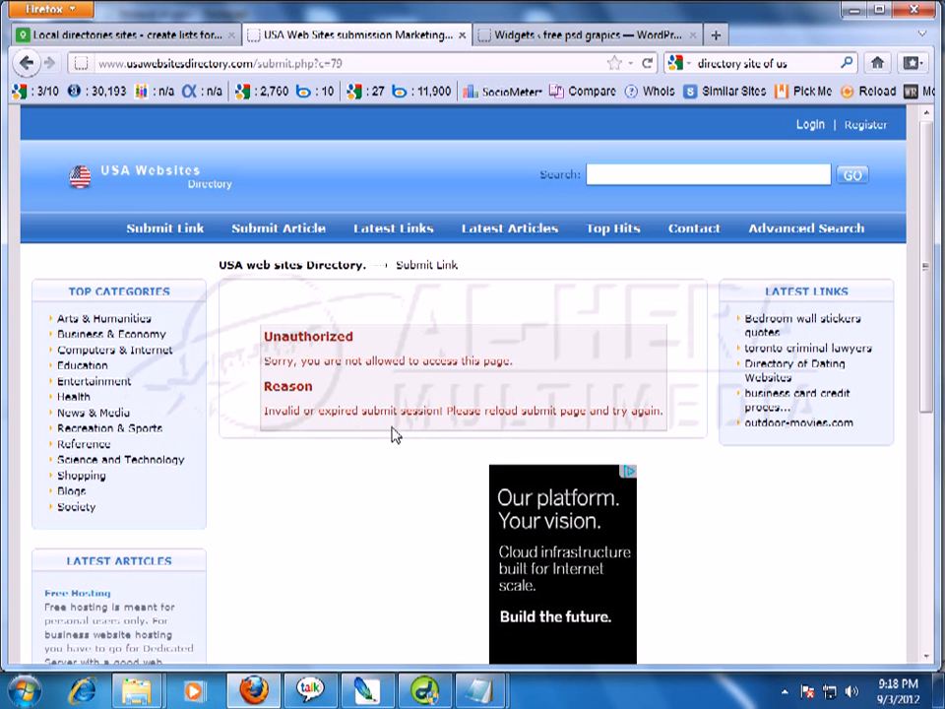
# Reload the USA Websites Directory submit.php page and scroll down to the submission form.
pyautogui.moveTo(925, 186)
pyautogui.mouseDown()
pyautogui.moveTo(927, 399)
pyautogui.moveTo(927, 187)
pyautogui.mouseUp()
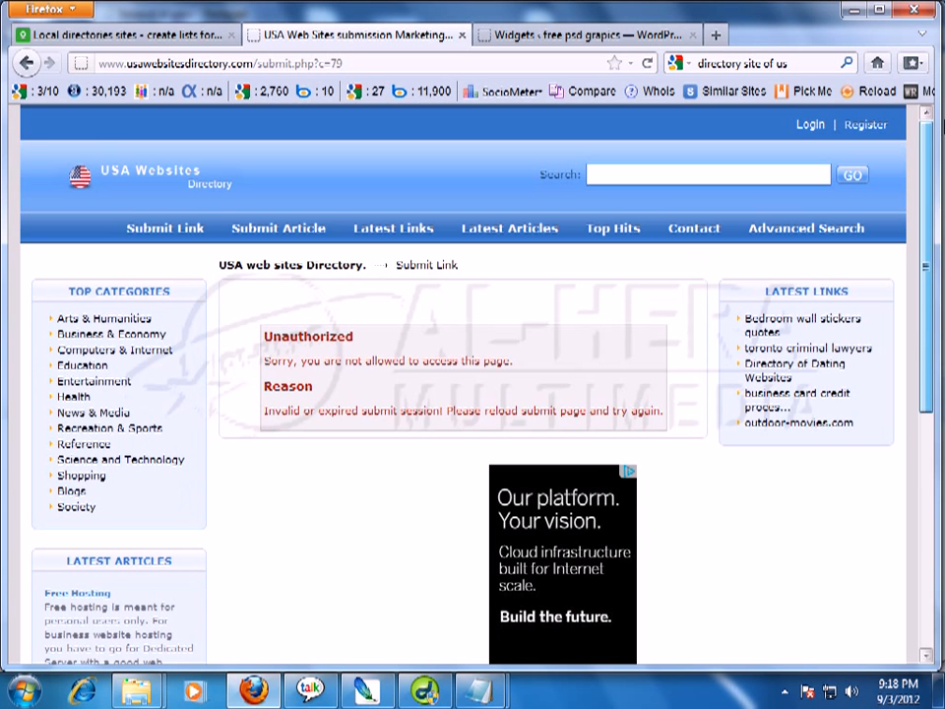
pyautogui.click(289, 65)
pyautogui.press('Return')
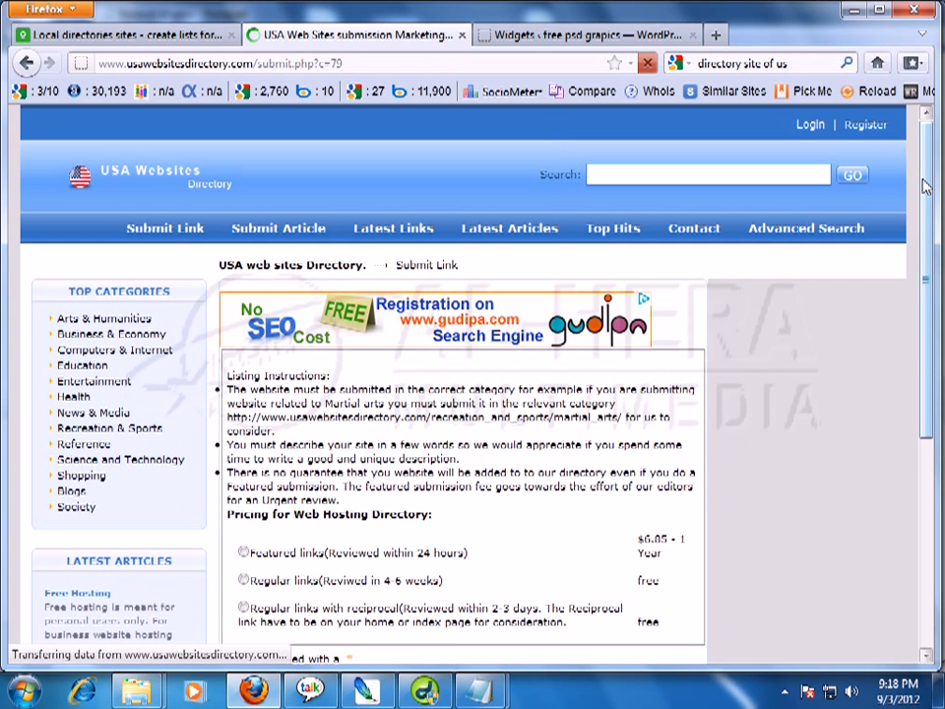
pyautogui.moveTo(927, 187); pyautogui.dragTo(926, 436)
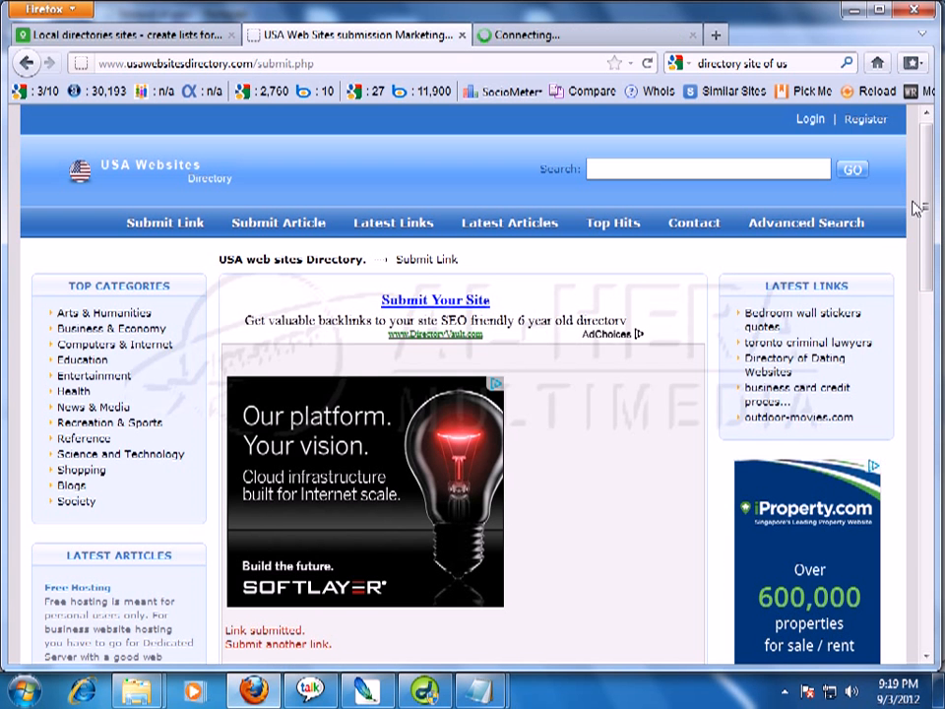
# Read the 'Your Link Request at USA web sites Directory.' email in Gmail, then return to the directory page.
pyautogui.click(537, 37)
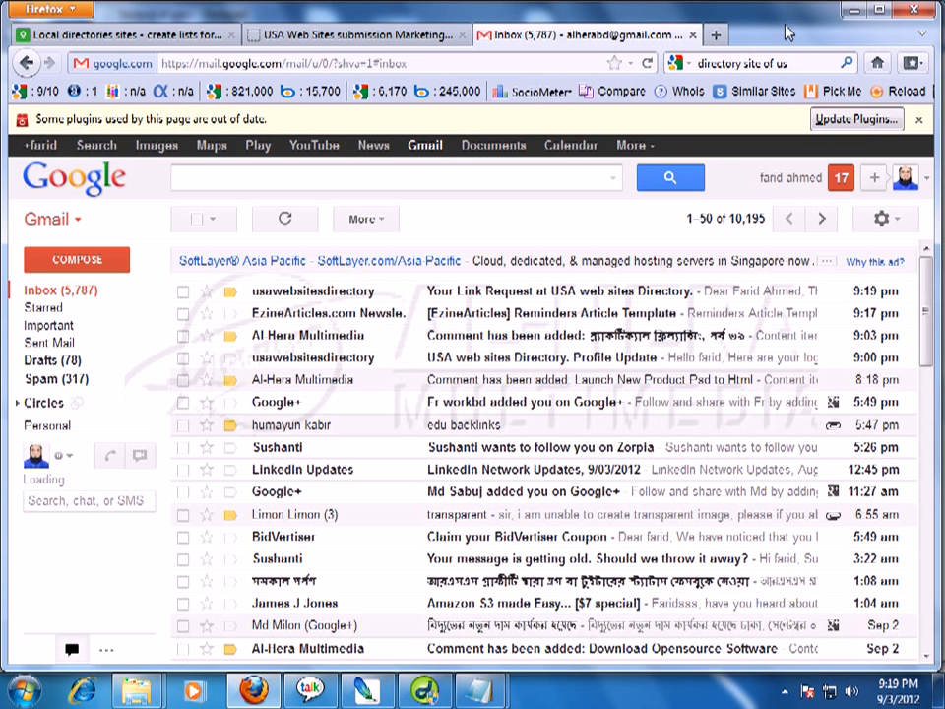
pyautogui.click(595, 298)
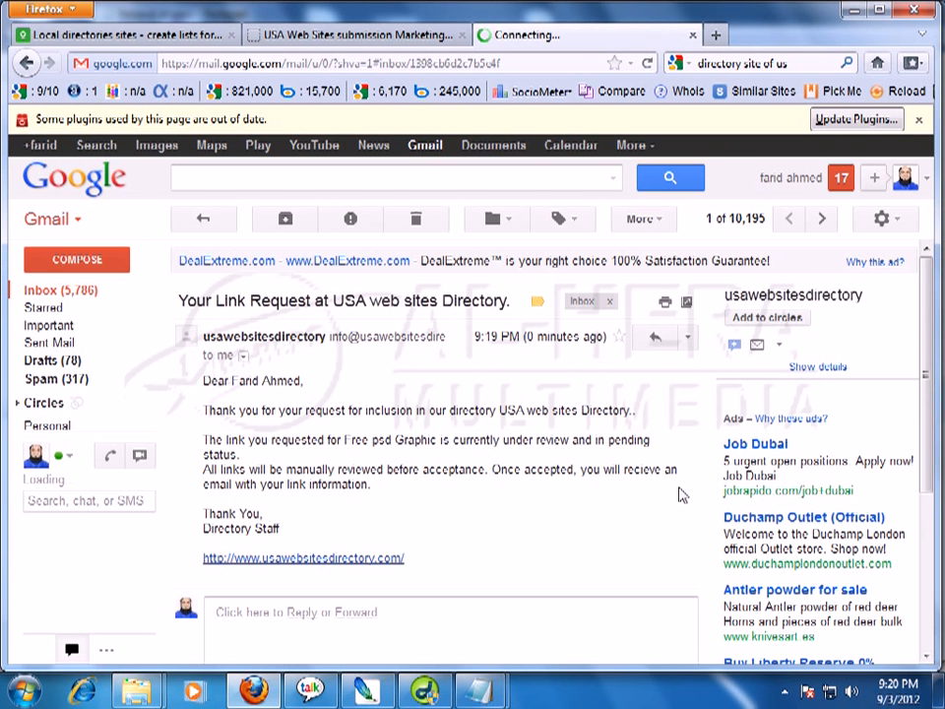
pyautogui.click(343, 39)
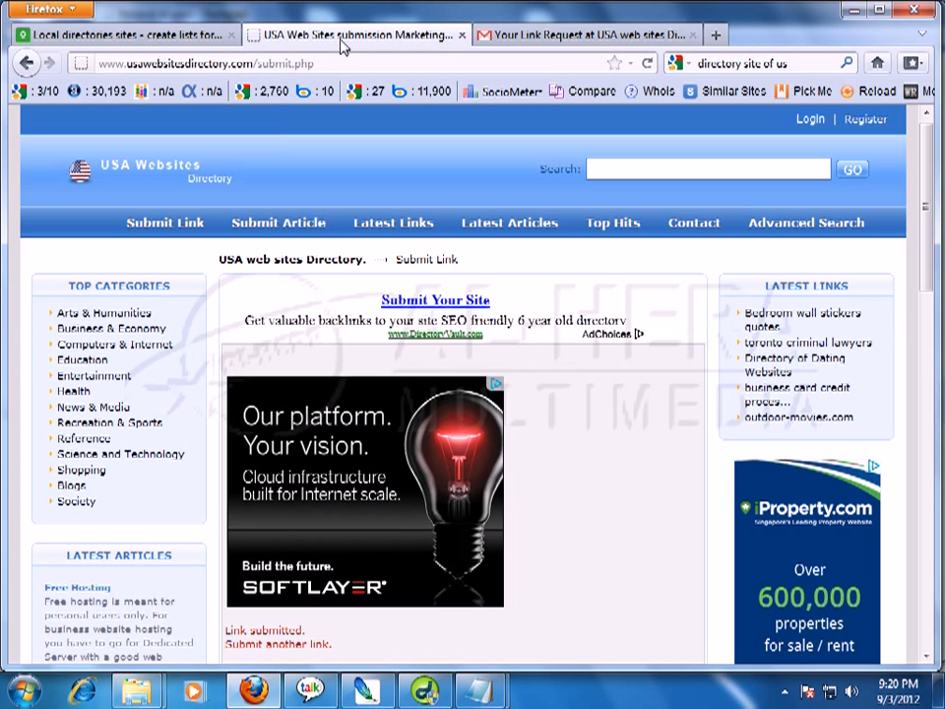
# Scroll through the directory page, then switch to the 'Local directories sites' oDesk job tab.
pyautogui.moveTo(925, 211); pyautogui.dragTo(931, 123)
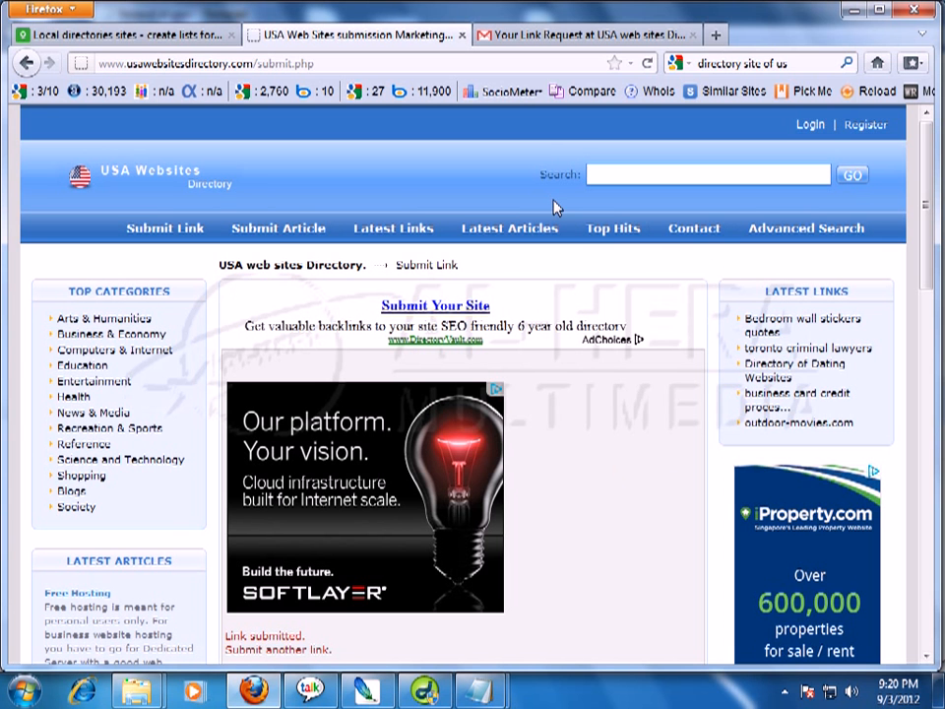
pyautogui.scroll(-1, 934, 241)
pyautogui.moveTo(934, 241); pyautogui.dragTo(930, 330)
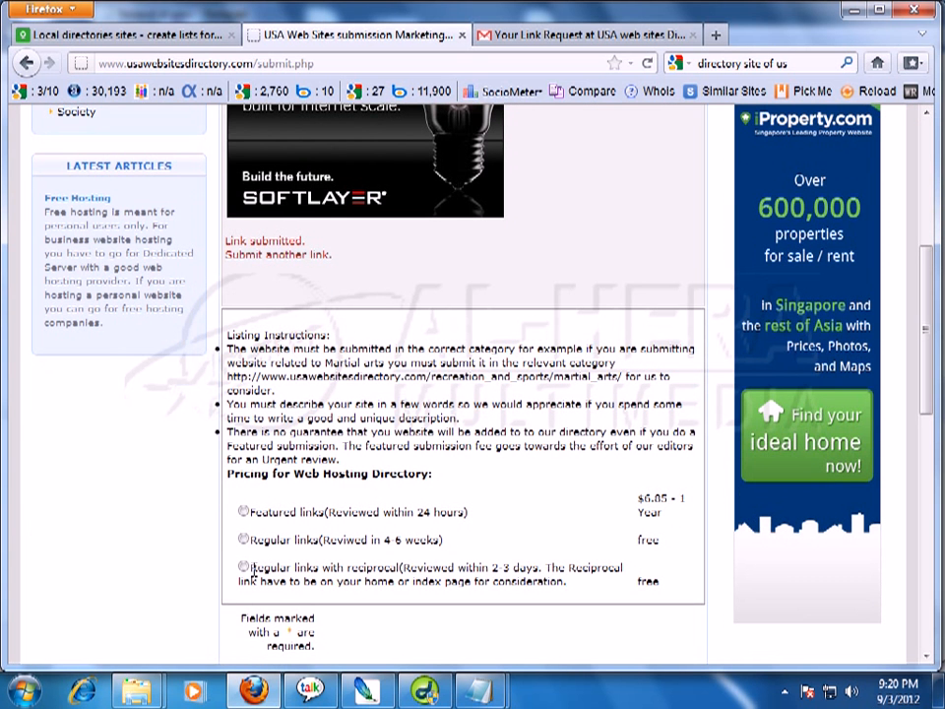
pyautogui.moveTo(930, 327); pyautogui.dragTo(930, 490)
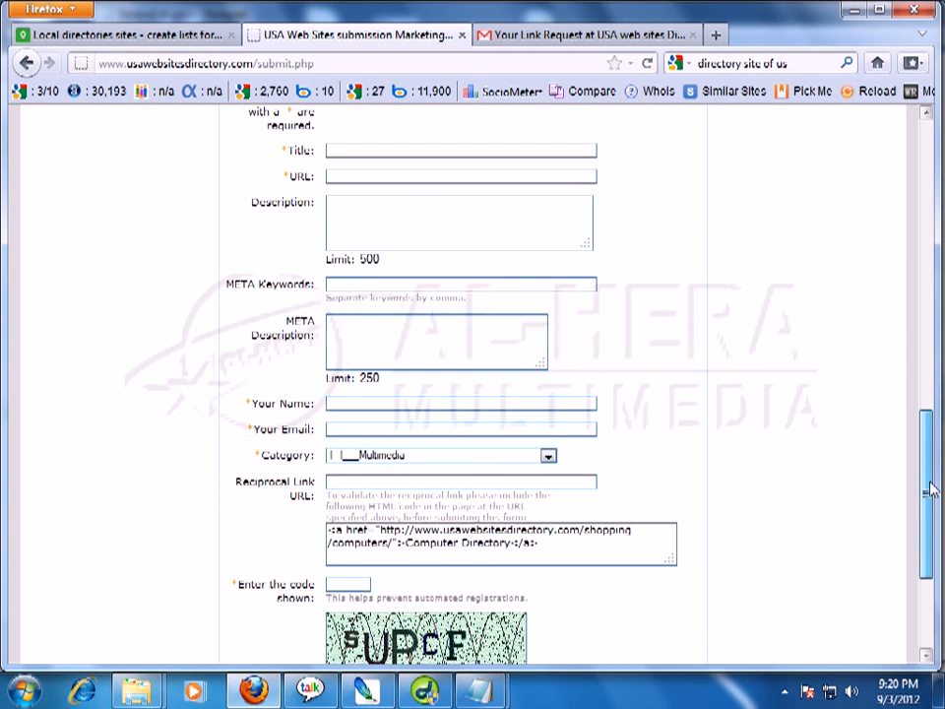
pyautogui.scroll(-1, 930, 490)
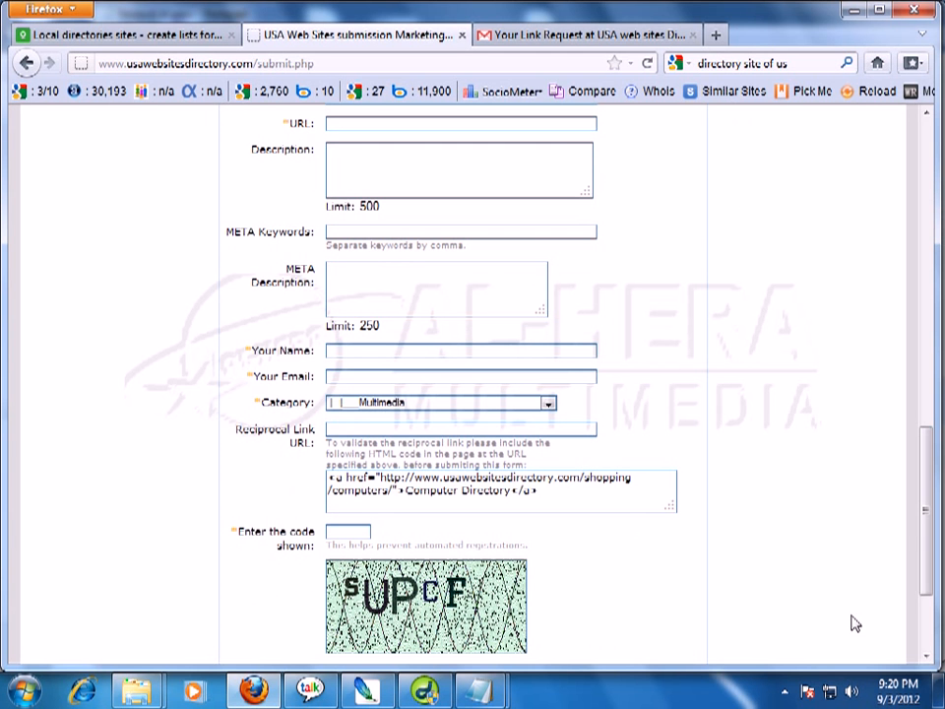
pyautogui.moveTo(924, 520); pyautogui.dragTo(938, 387)
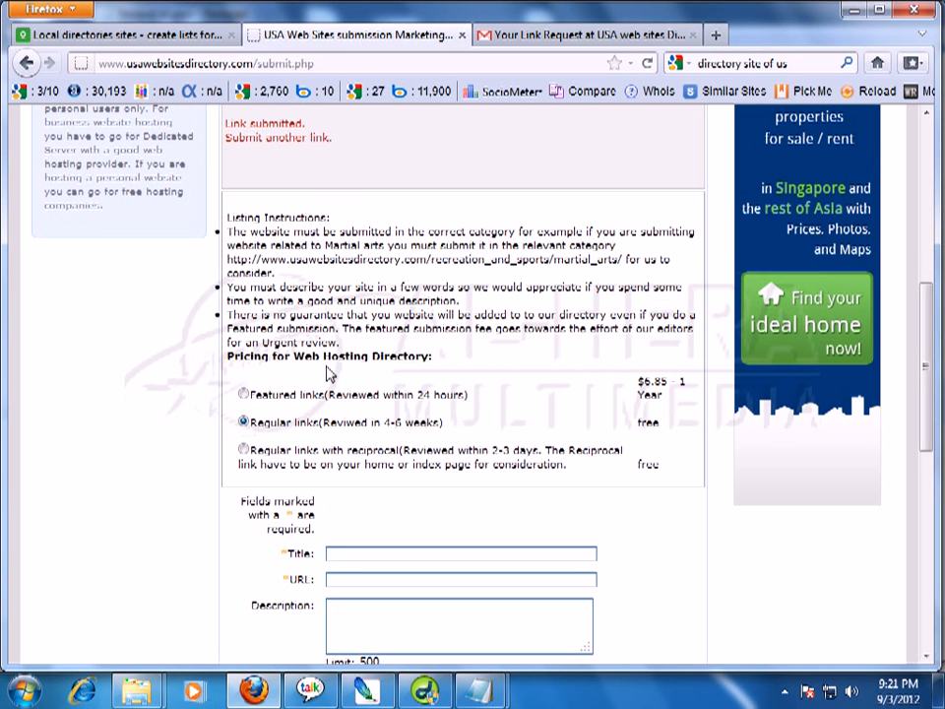
pyautogui.click(183, 35)
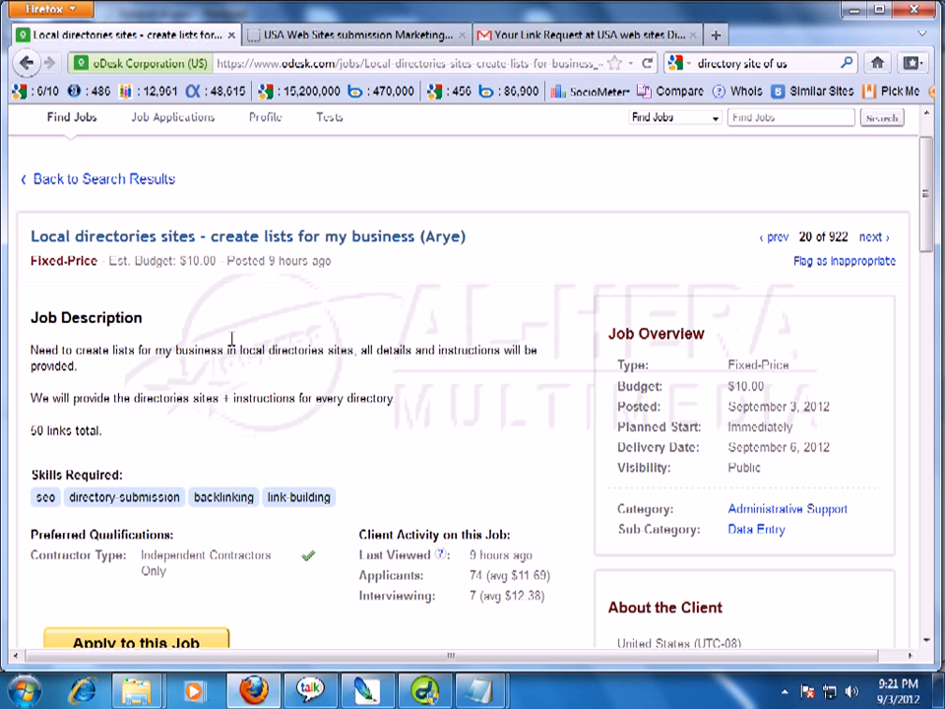